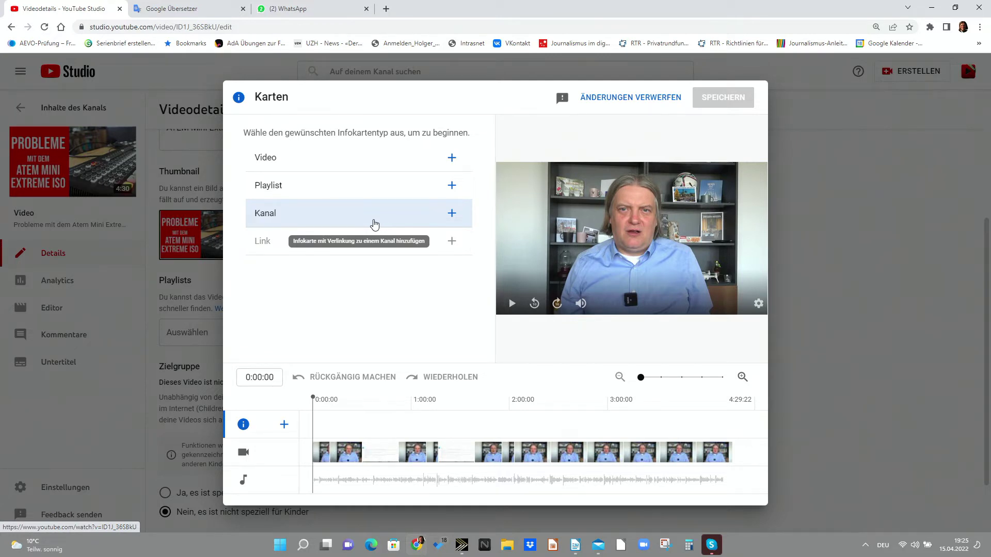
# Step: Search all YouTube videos for "ATEM Mini" and add a video card linking to "Blackmagic ATEM Mini - Live Multi-Kamera Videoschnitt"
pyautogui.click(452, 159)
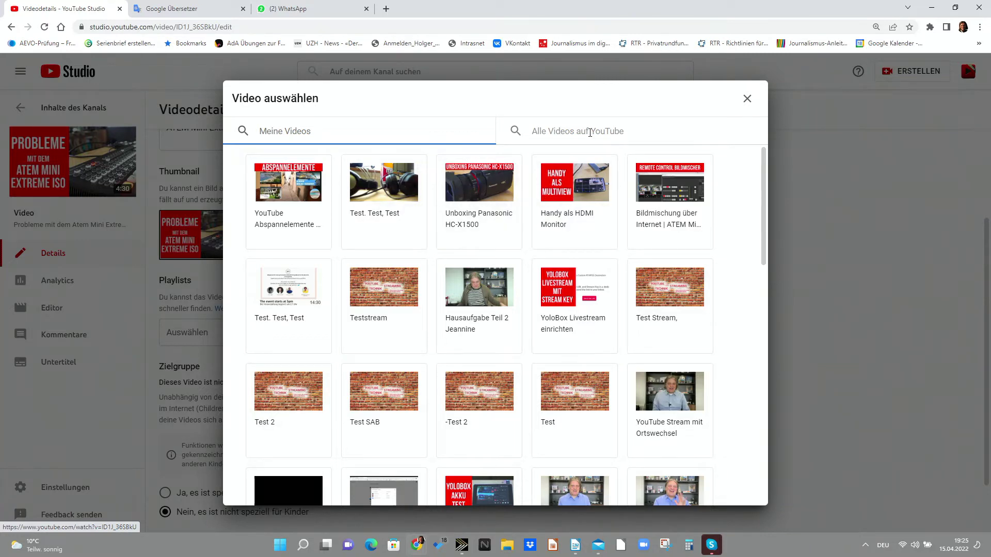
pyautogui.click(589, 133)
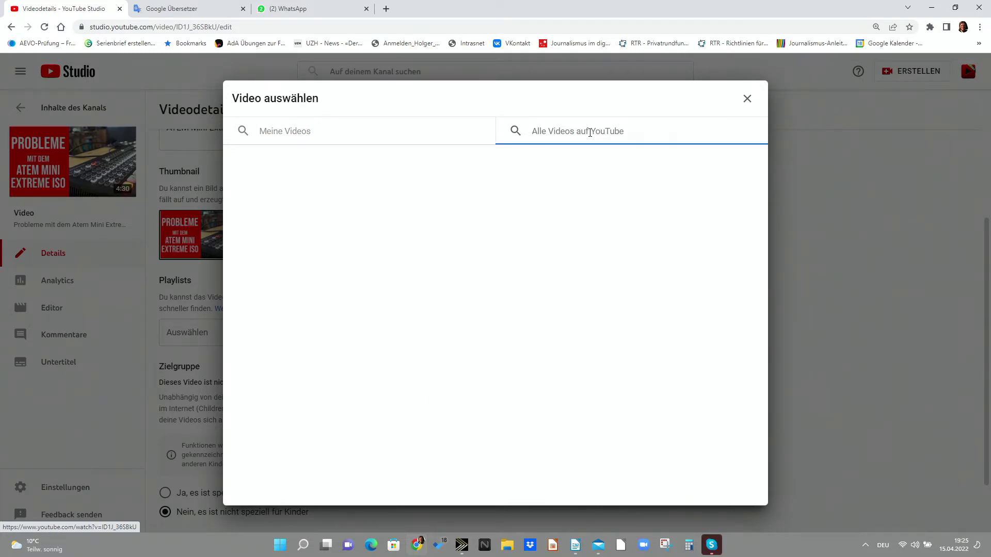
pyautogui.write('ATEM Mini')
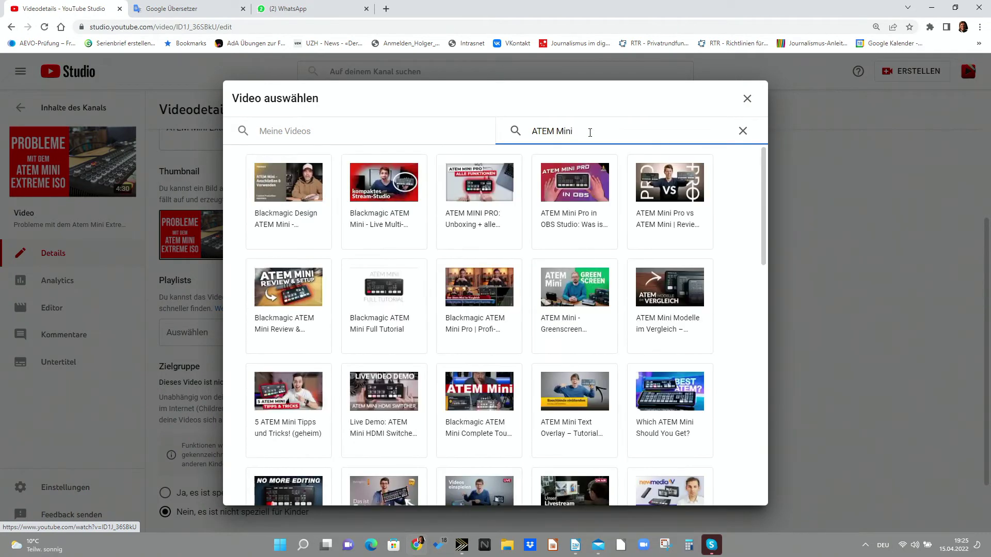
pyautogui.click(380, 194)
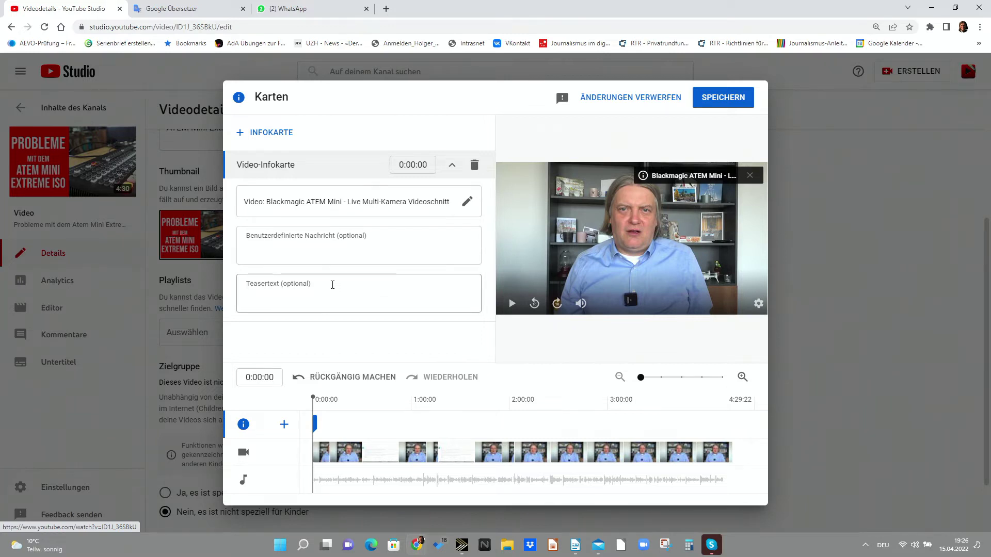
# Step: Enter "Vorstellung ATEM Mini extrem" as the video card's teaser text
pyautogui.click(320, 295)
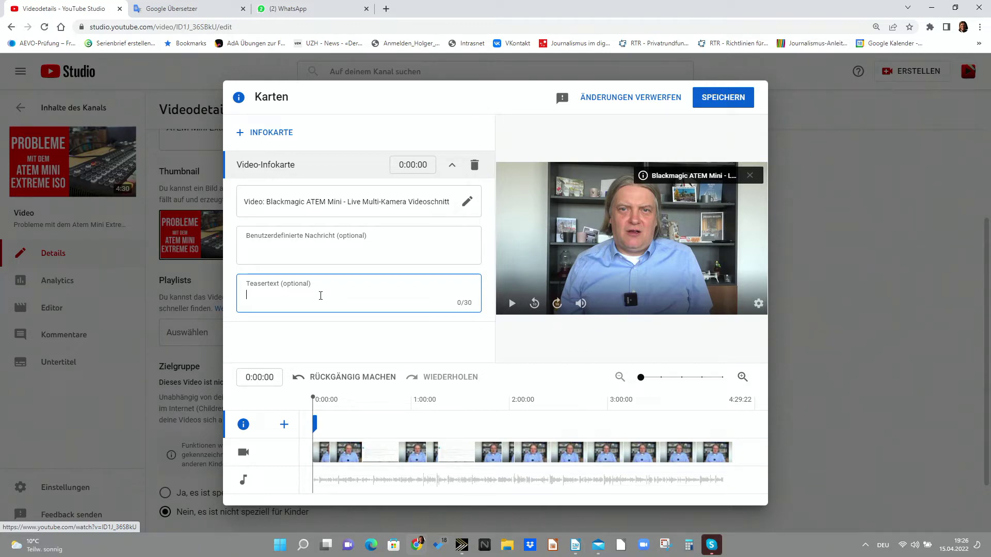
pyautogui.write('Vorst')
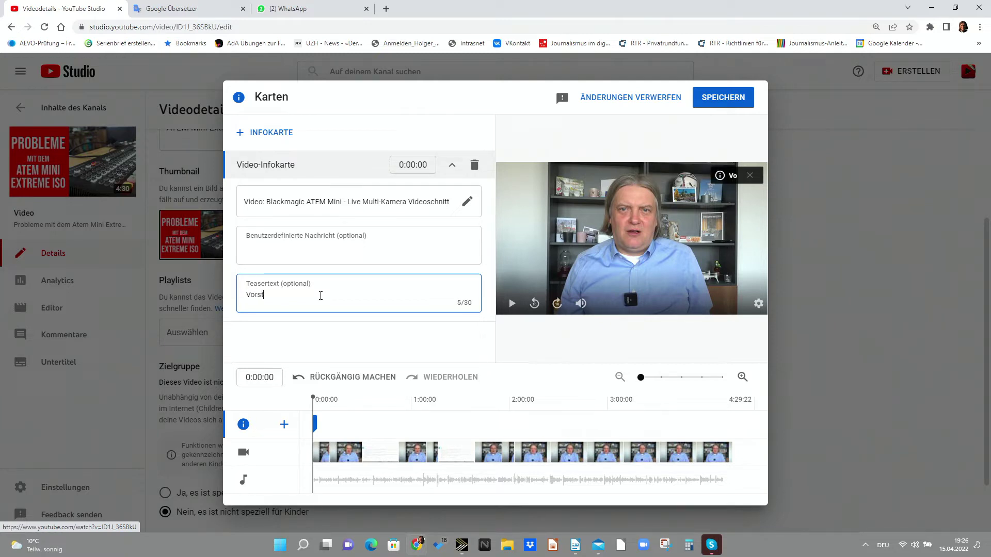
pyautogui.write('ellung A')
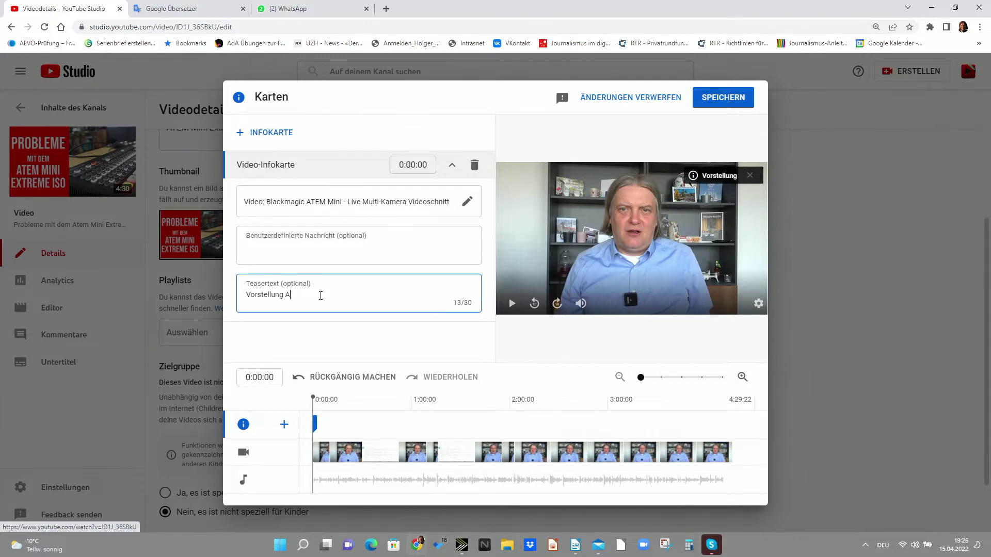
pyautogui.write('TEM Mini extrem')
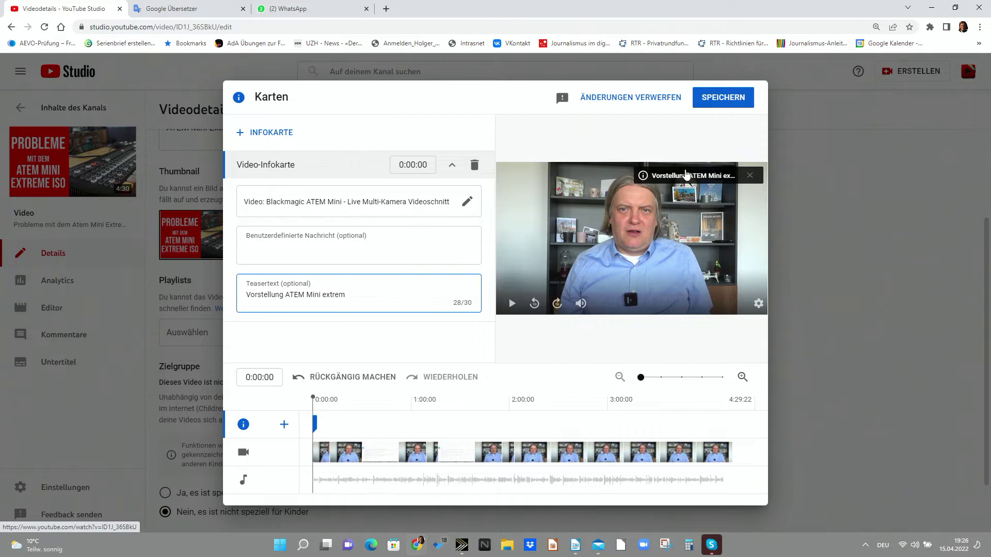
# Step: Replace the video card's teaser text with "Hier nicht klicken..."
pyautogui.moveTo(360, 294); pyautogui.dragTo(196, 291)
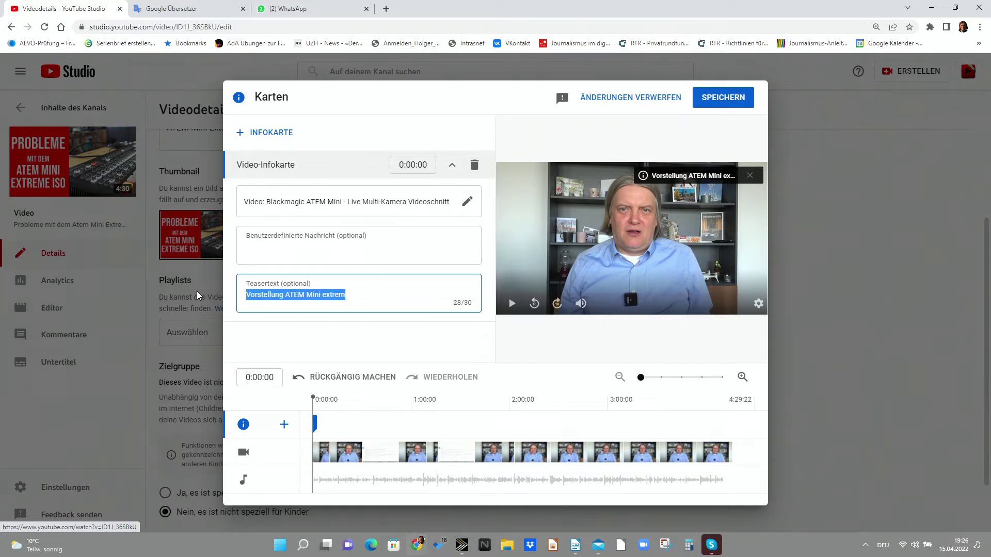
pyautogui.write('Nicht')
pyautogui.press('BackSpace')
pyautogui.press('BackSpace')
pyautogui.press('BackSpace')
pyautogui.press('BackSpace')
pyautogui.press('BackSpace')
pyautogui.write('Hier')
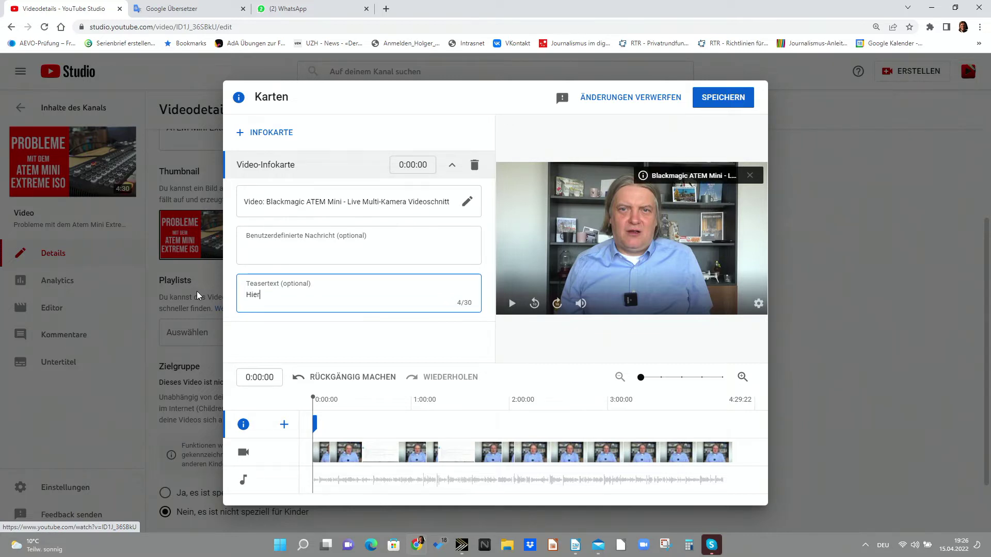
pyautogui.write(' nicht klicken...')
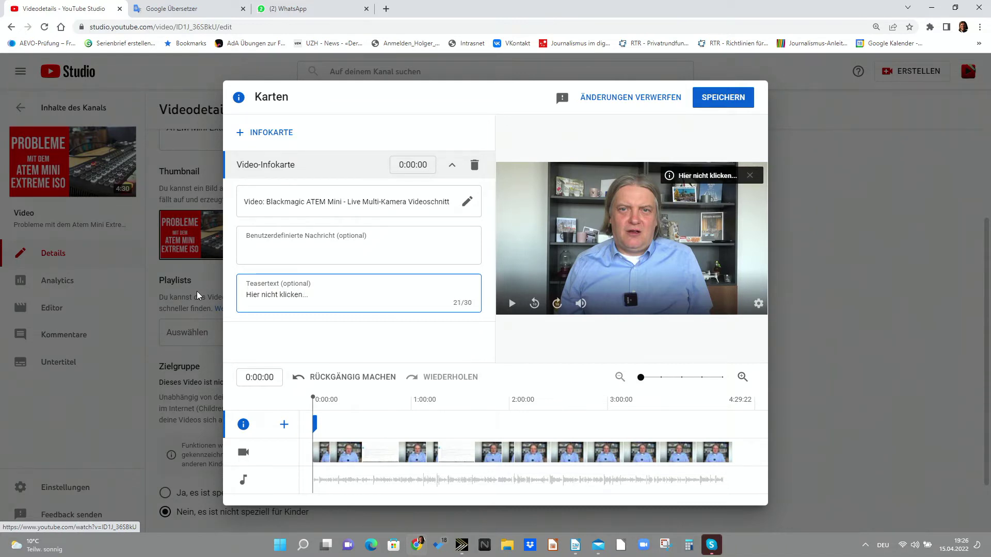
# Step: Change the video card's teaser text to "Mehr Fehler beim Mischer"
pyautogui.press('BackSpace')
pyautogui.press('BackSpace')
pyautogui.press('BackSpace')
pyautogui.press('BackSpace')
pyautogui.press('BackSpace')
pyautogui.press('BackSpace')
pyautogui.press('BackSpace')
pyautogui.press('BackSpace')
pyautogui.press('BackSpace')
pyautogui.press('BackSpace')
pyautogui.press('BackSpace')
pyautogui.press('BackSpace')
pyautogui.press('BackSpace')
pyautogui.press('BackSpace')
pyautogui.press('BackSpace')
pyautogui.press('BackSpace')
pyautogui.press('BackSpace')
pyautogui.press('BackSpace')
pyautogui.press('BackSpace')
pyautogui.press('BackSpace')
pyautogui.press('BackSpace')
pyautogui.write('Mehr Fehler')
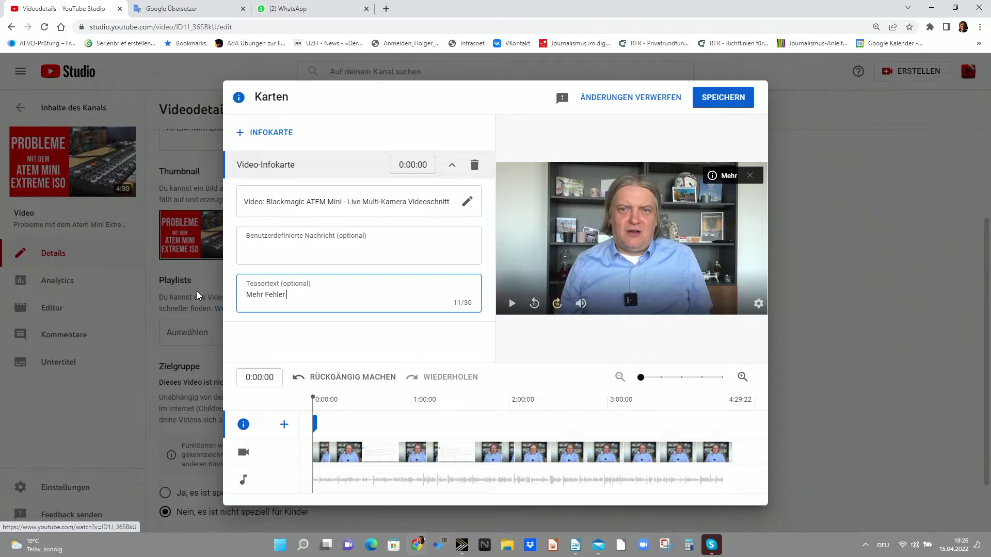
pyautogui.write(' beim Mischer')
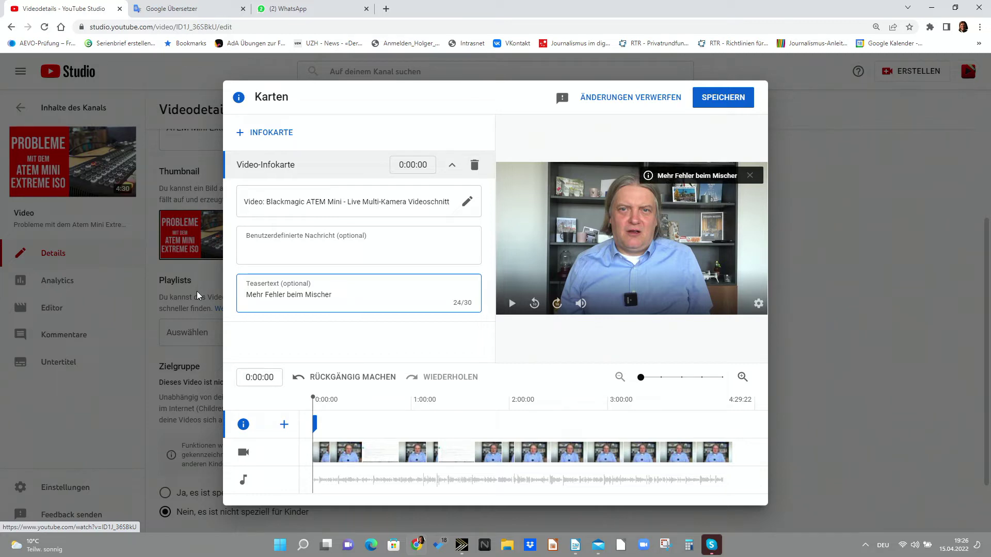
# Step: Set the video card's custom message to "Schaut mal" and preview the expanded card in the video player
pyautogui.click(315, 251)
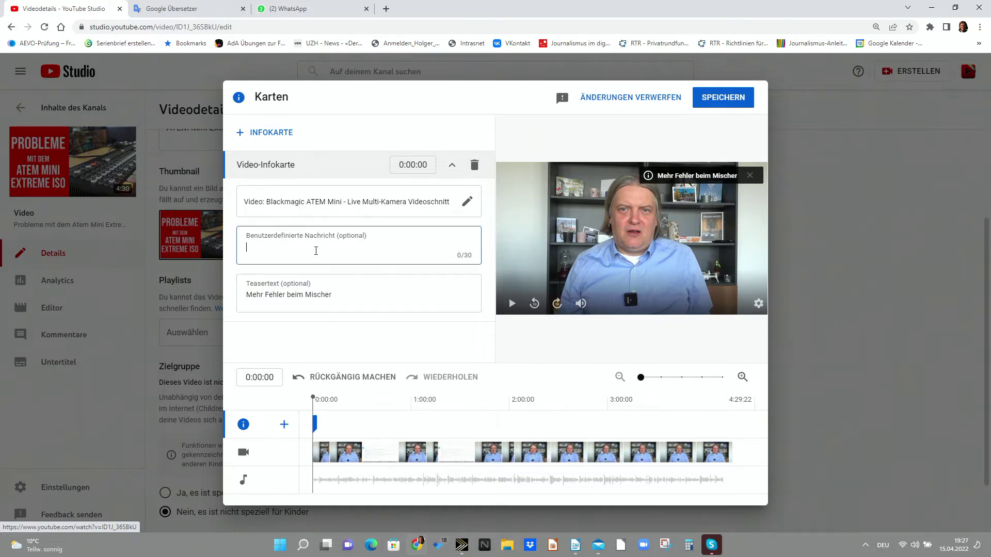
pyautogui.write('Schaut mal bei  Video des Kollegen vo')
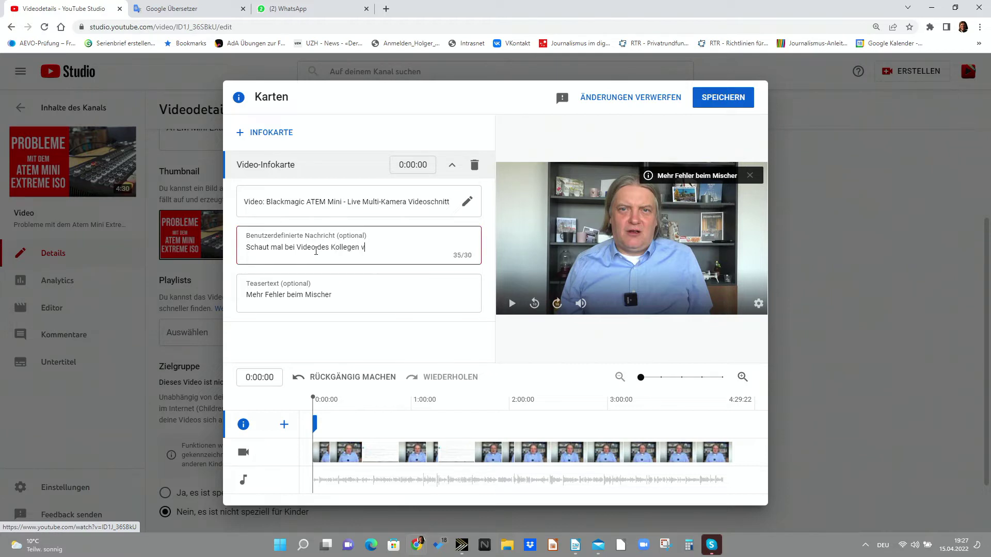
pyautogui.press('BackSpace')
pyautogui.press('BackSpace')
pyautogui.press('BackSpace')
pyautogui.press('BackSpace')
pyautogui.press('BackSpace')
pyautogui.press('BackSpace')
pyautogui.press('BackSpace')
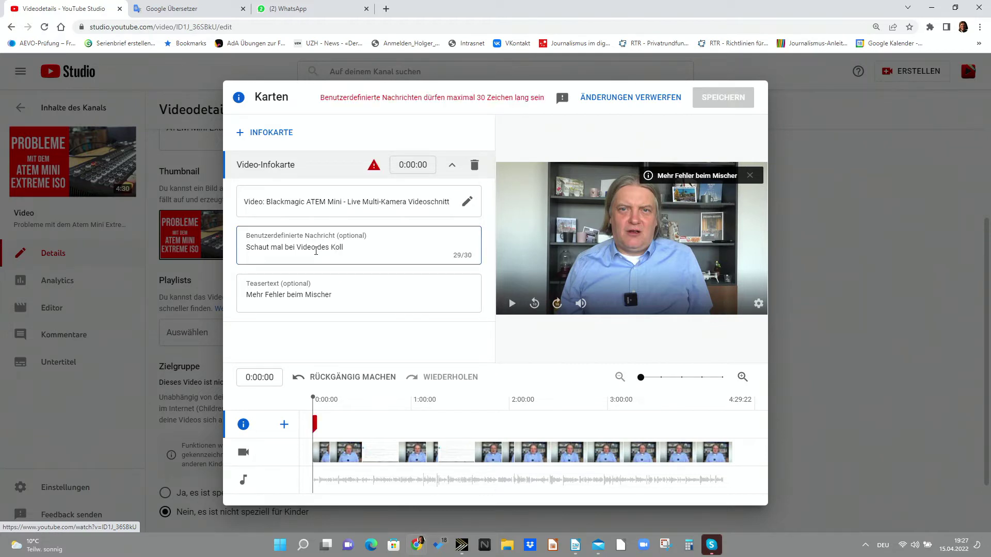
pyautogui.press('BackSpace')
pyautogui.press('BackSpace')
pyautogui.press('BackSpace')
pyautogui.press('BackSpace')
pyautogui.press('BackSpace')
pyautogui.press('BackSpace')
pyautogui.press('BackSpace')
pyautogui.press('BackSpace')
pyautogui.press('BackSpace')
pyautogui.press('BackSpace')
pyautogui.press('BackSpace')
pyautogui.press('BackSpace')
pyautogui.press('BackSpace')
pyautogui.press('BackSpace')
pyautogui.press('BackSpace')
pyautogui.press('BackSpace')
pyautogui.press('BackSpace')
pyautogui.press('BackSpace')
pyautogui.press('BackSpace')
pyautogui.press('BackSpace')
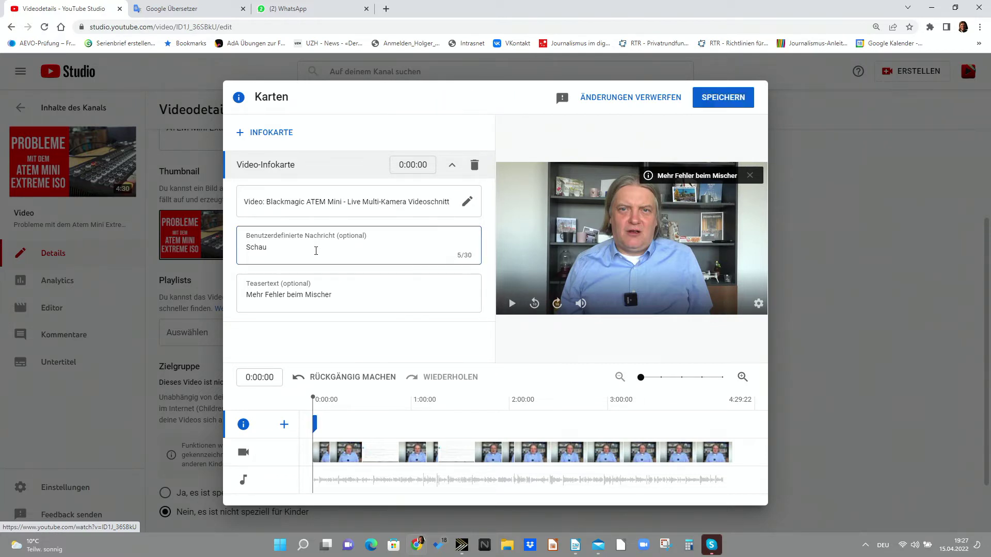
pyautogui.press('BackSpace')
pyautogui.press('BackSpace')
pyautogui.write('aut ma')
pyautogui.click(650, 175)
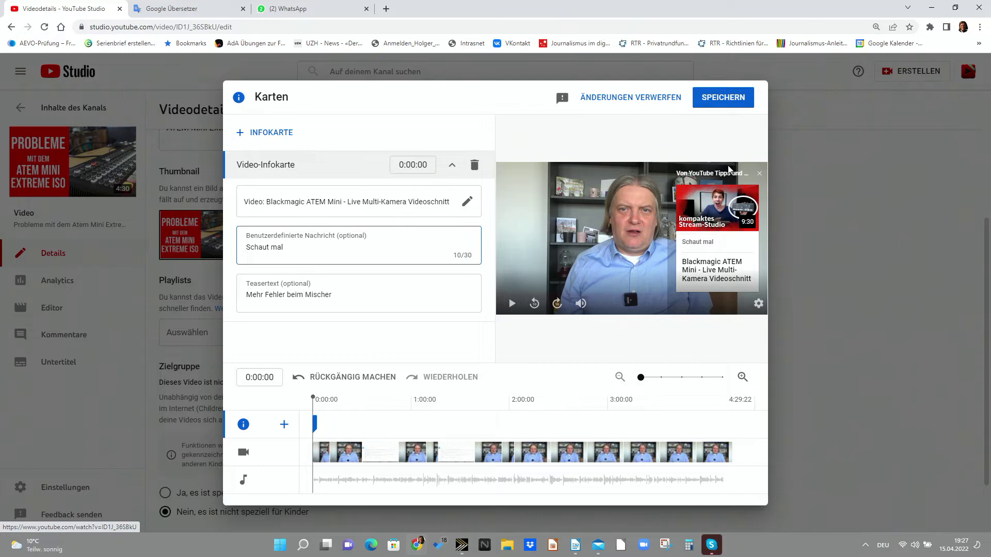
pyautogui.click(758, 175)
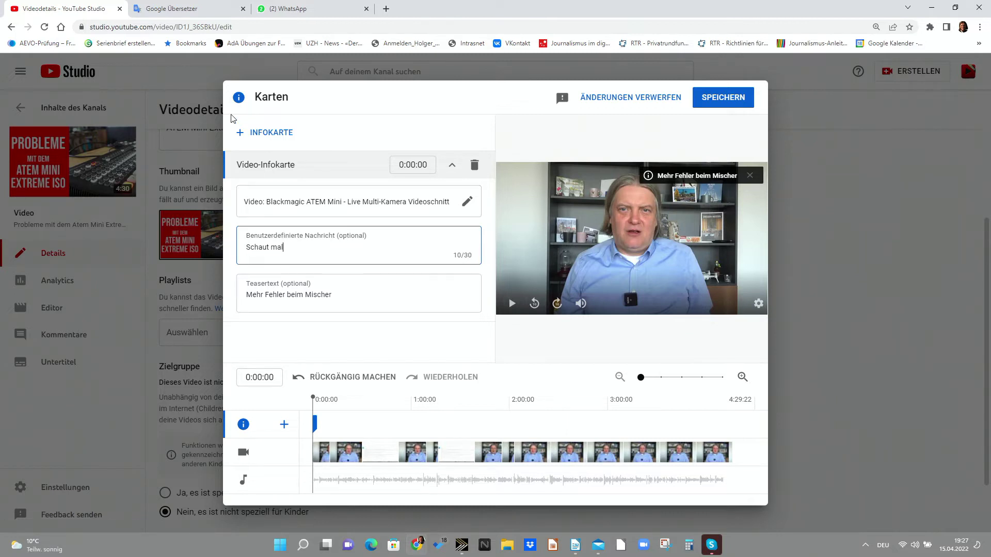
# Step: Add two more video cards from the channel's own videos, linking to "YouTube Abspannelemente" and "Test. Test, Test"
pyautogui.click(242, 134)
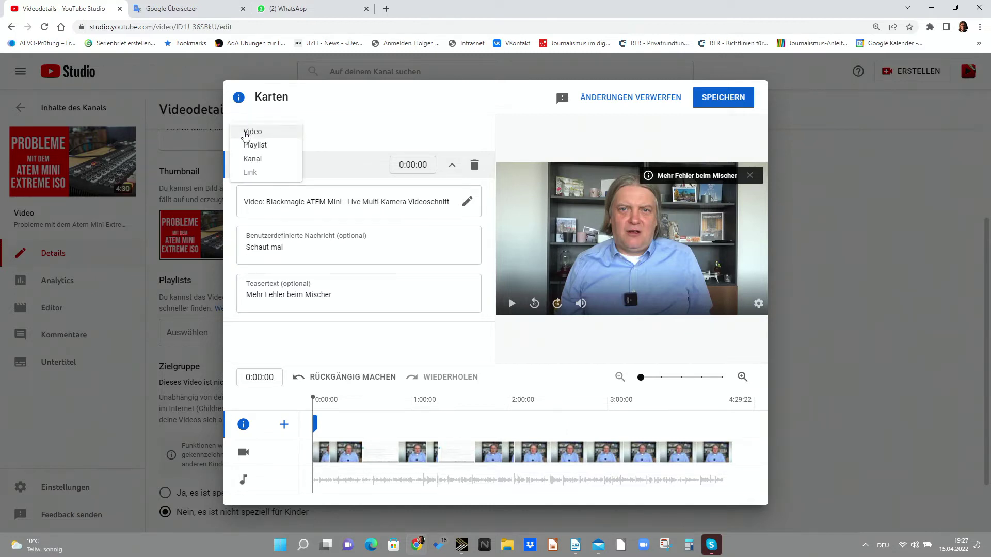
pyautogui.click(246, 132)
pyautogui.click(276, 169)
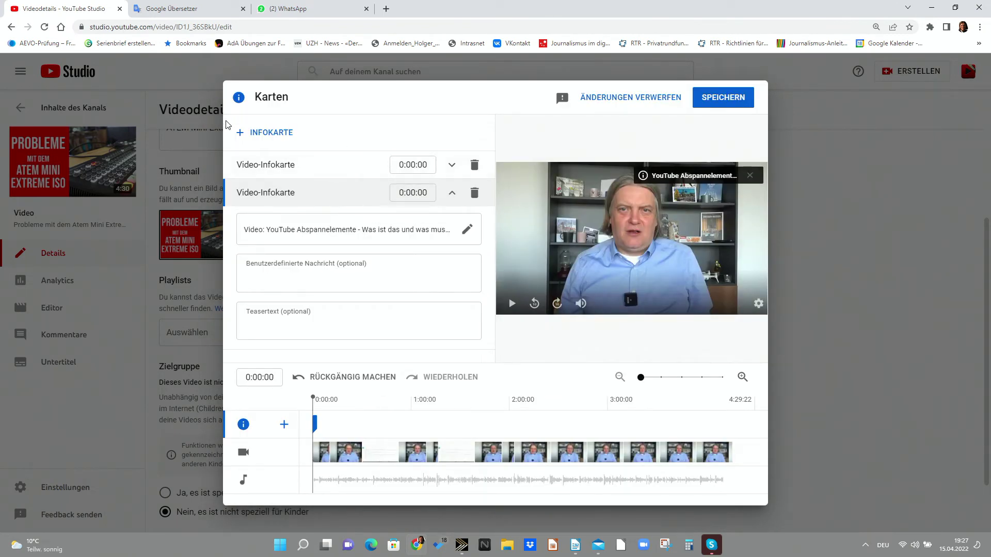
pyautogui.click(238, 133)
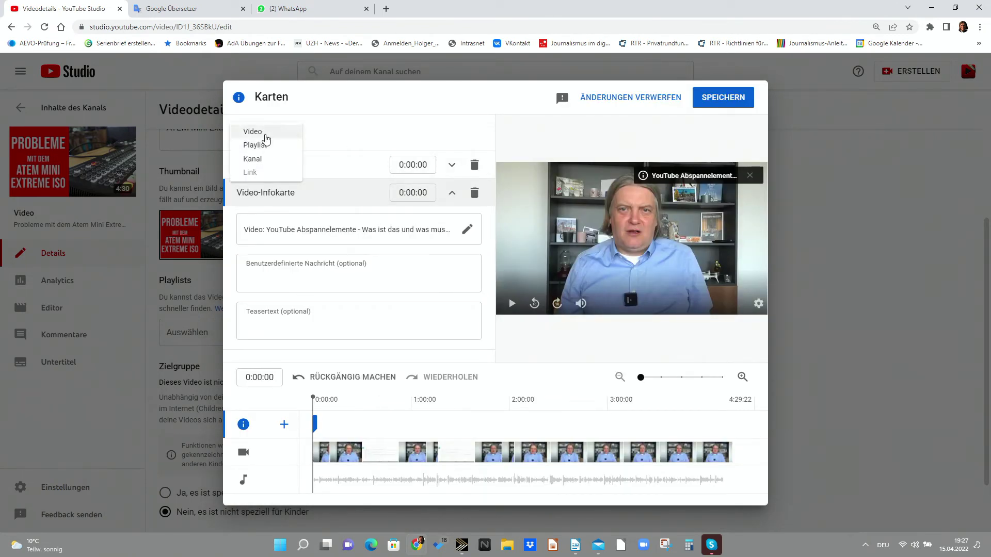
pyautogui.click(265, 133)
pyautogui.click(384, 199)
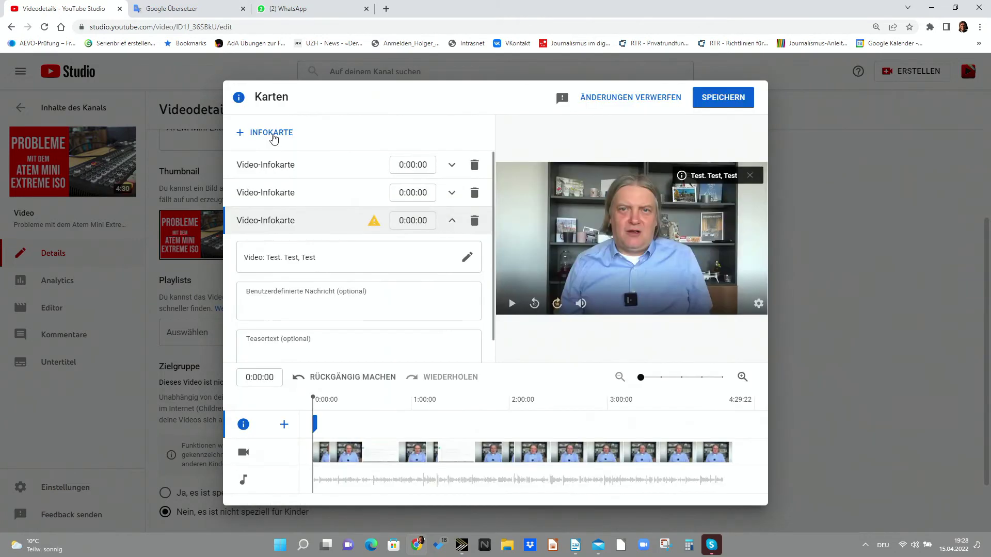
# Step: Add a fourth video card linking to "YouTube Abspannelemente" again and a fifth linking to "Handy als HDMI Monitor"
pyautogui.click(238, 133)
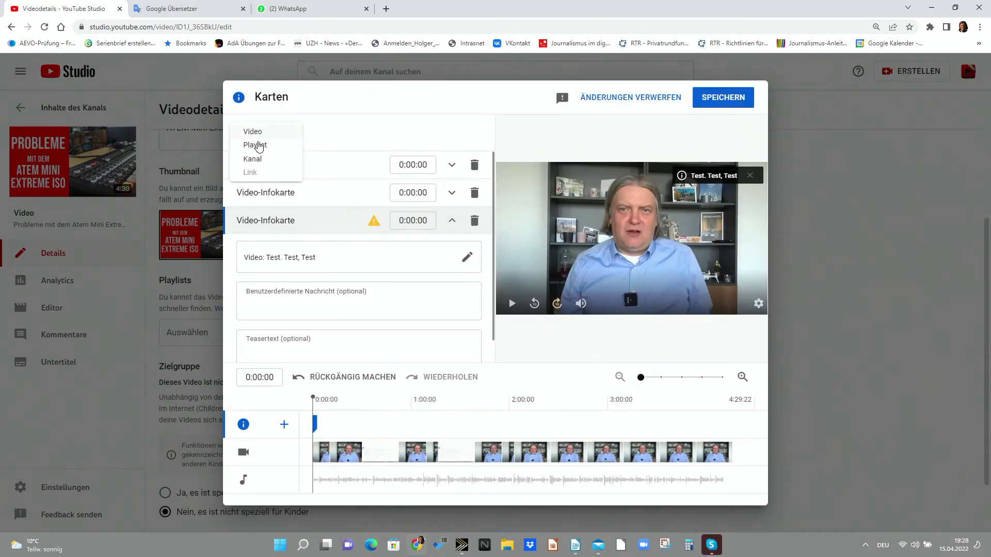
pyautogui.click(255, 133)
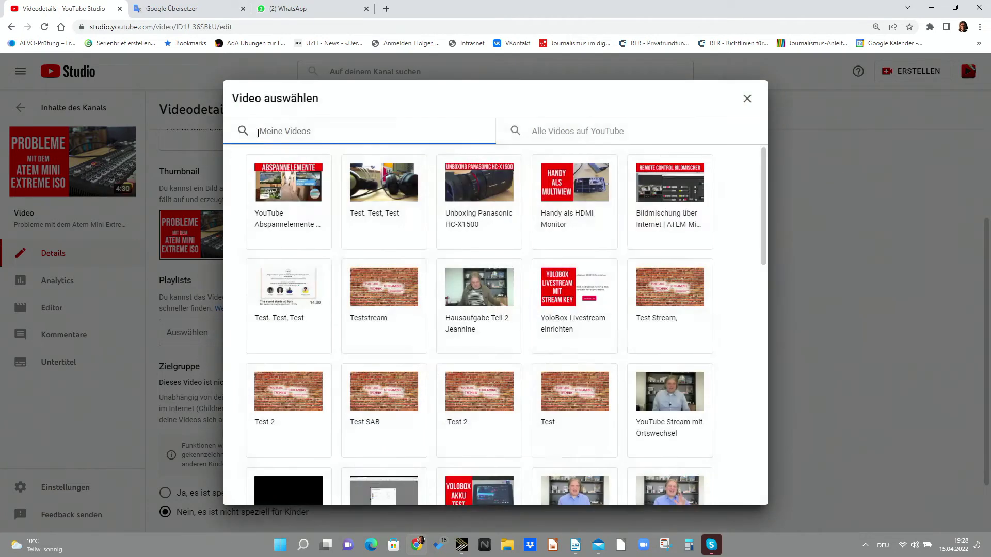
pyautogui.click(283, 206)
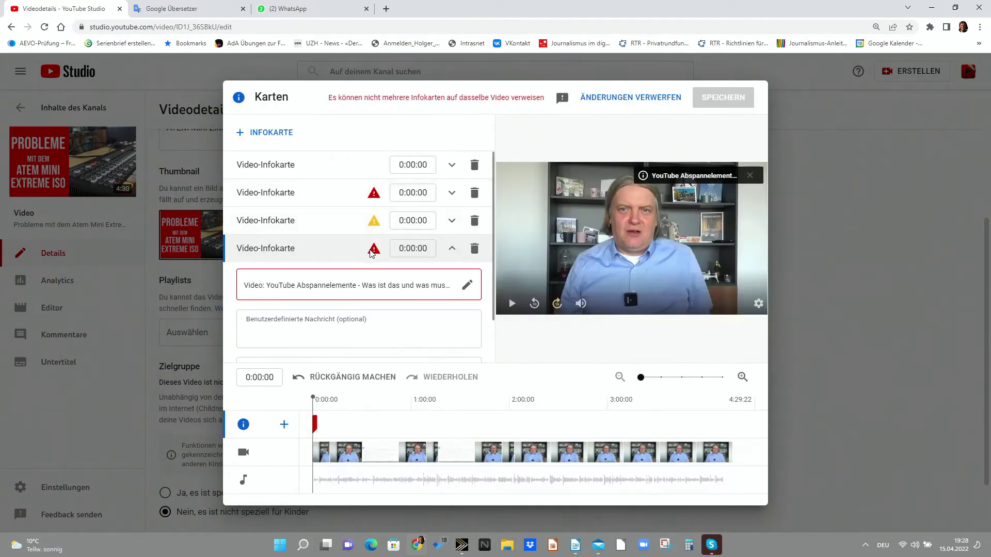
pyautogui.click(245, 139)
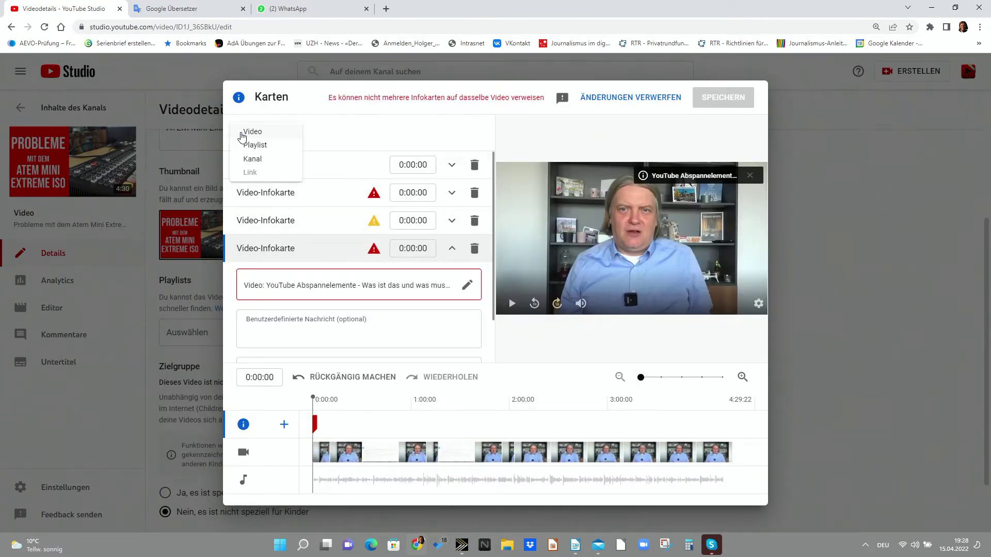
pyautogui.click(246, 135)
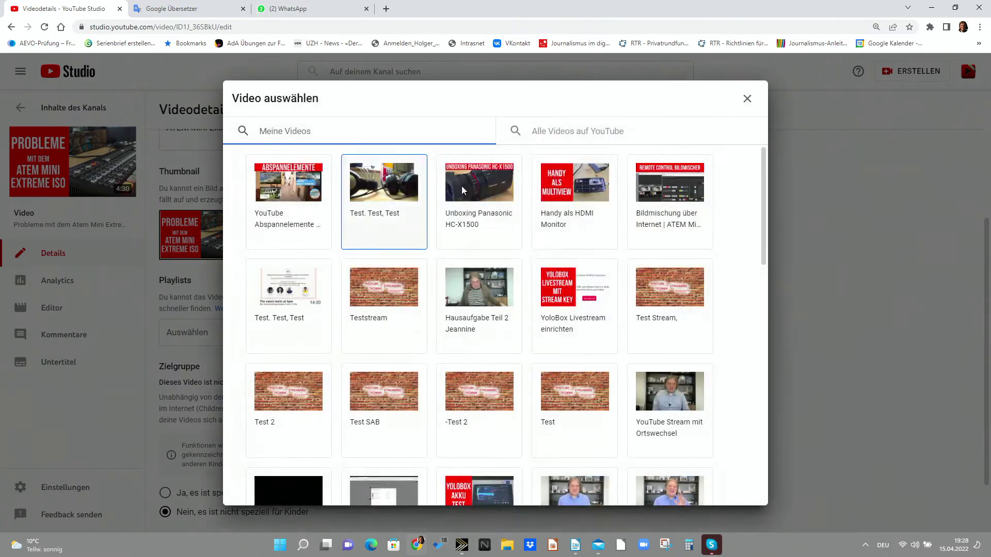
pyautogui.click(592, 194)
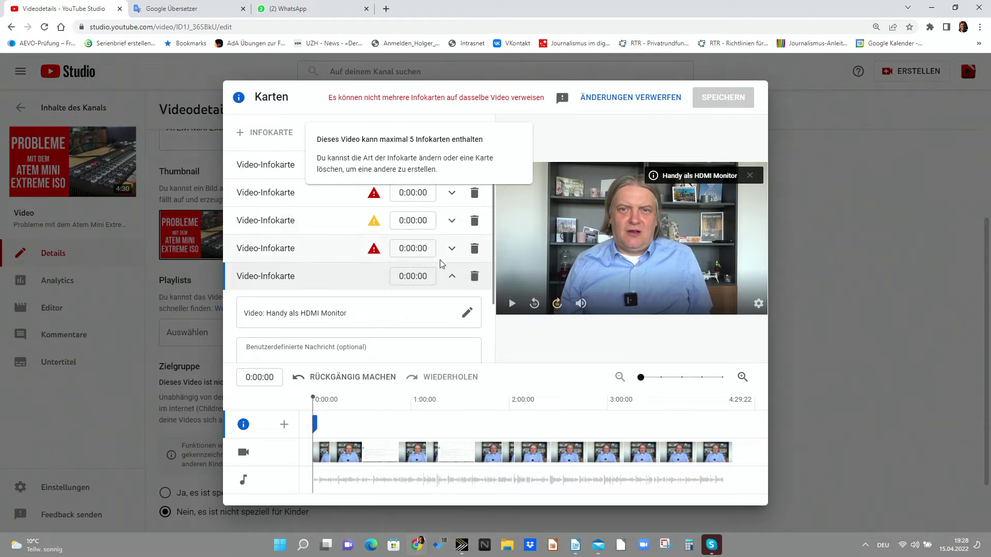
# Step: Delete all five video cards from the video
pyautogui.click(474, 192)
pyautogui.click(475, 165)
pyautogui.click(475, 166)
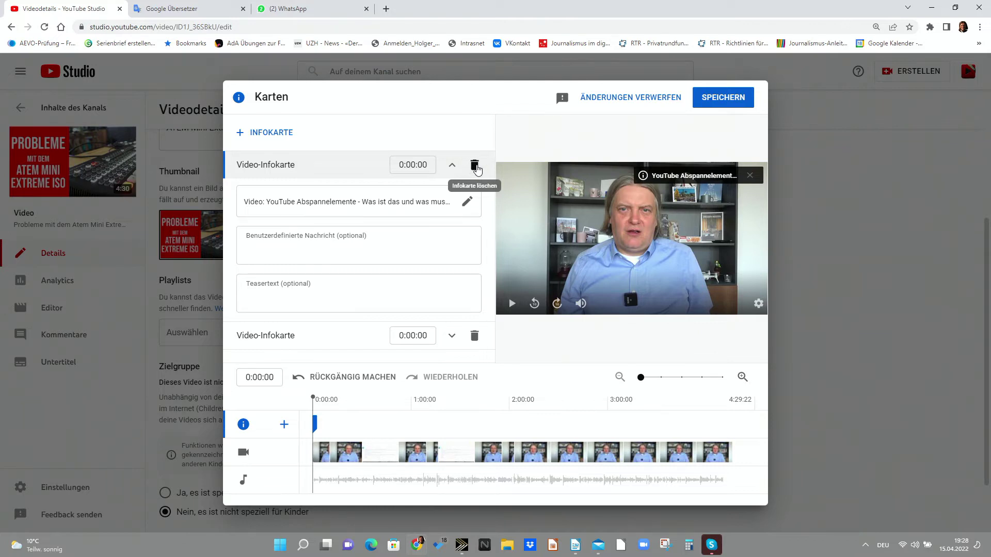
pyautogui.click(475, 166)
pyautogui.click(476, 167)
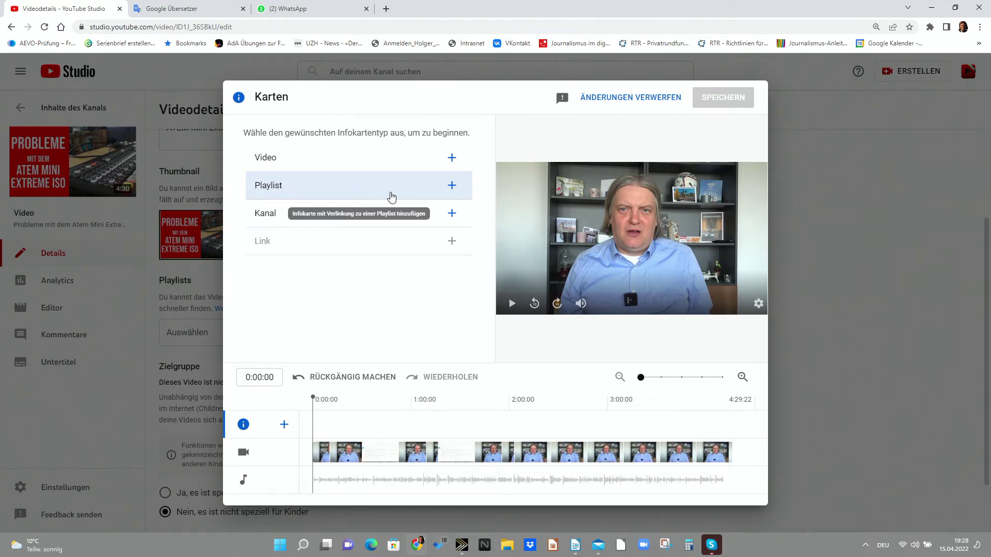
# Step: Add a playlist card for "ATEM Serie" and move it to 3:58:24 on the timeline
pyautogui.click(452, 186)
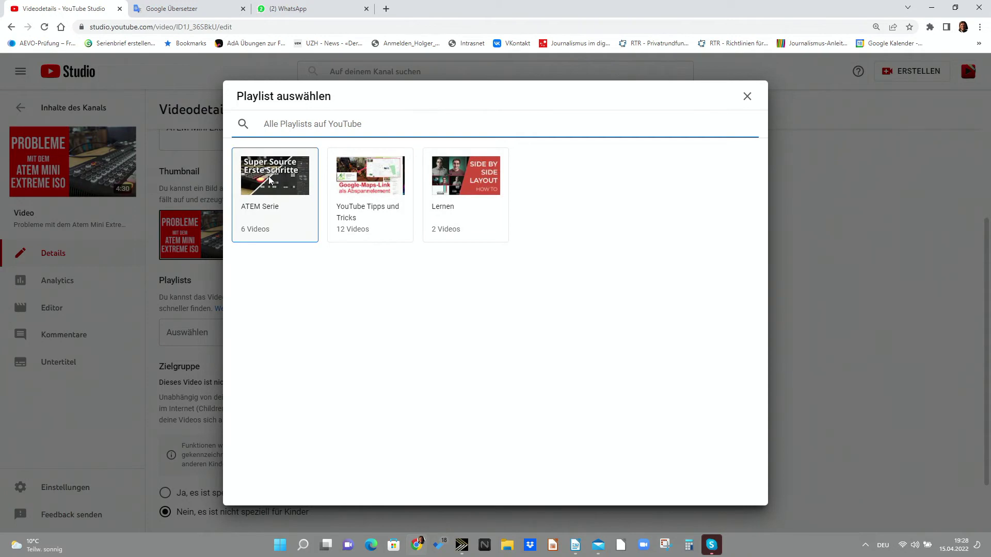
pyautogui.click(270, 180)
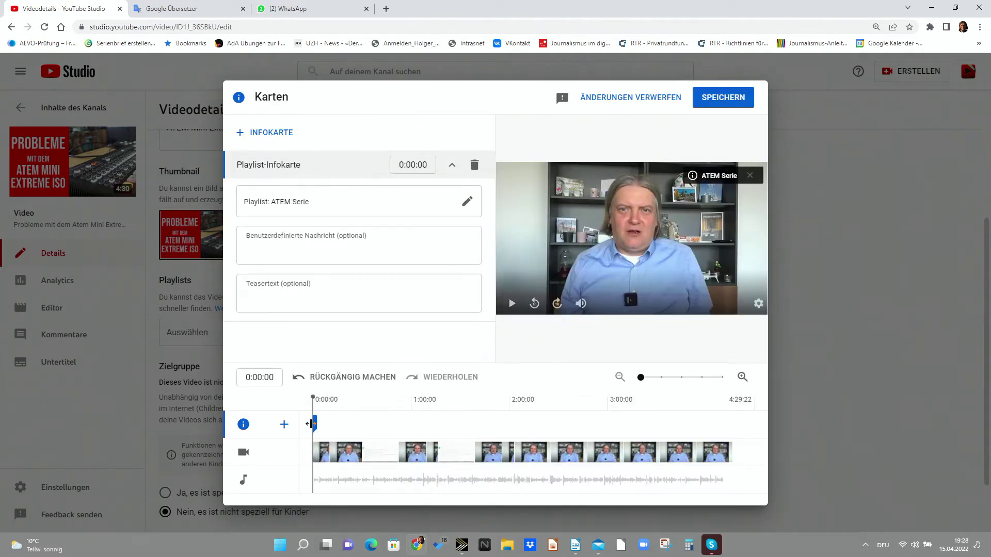
pyautogui.moveTo(311, 424); pyautogui.dragTo(706, 424)
# Step: Add a video card linking to the channel's own video "Handy als HDMI Monitor" and move it to 3:25:06 on the timeline
pyautogui.click(239, 134)
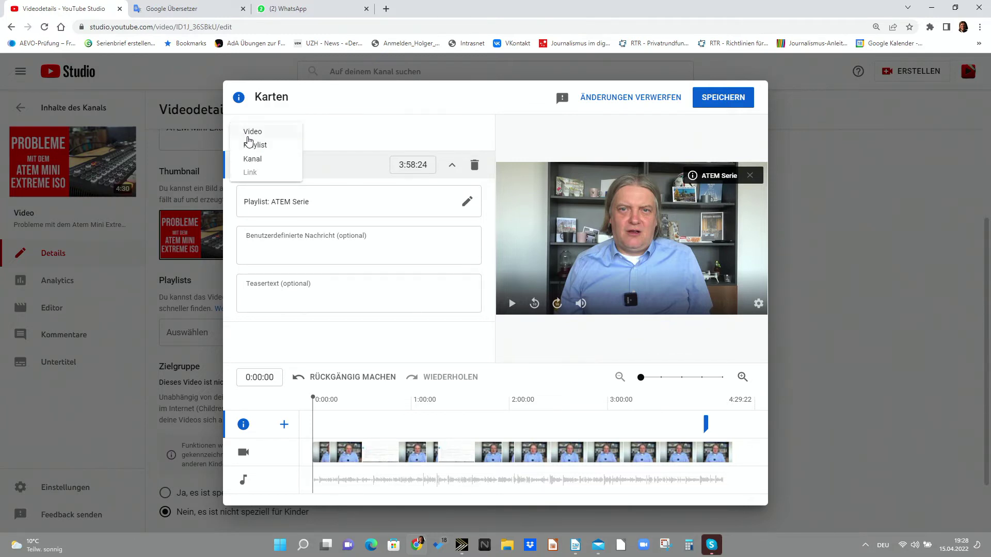
pyautogui.click(252, 133)
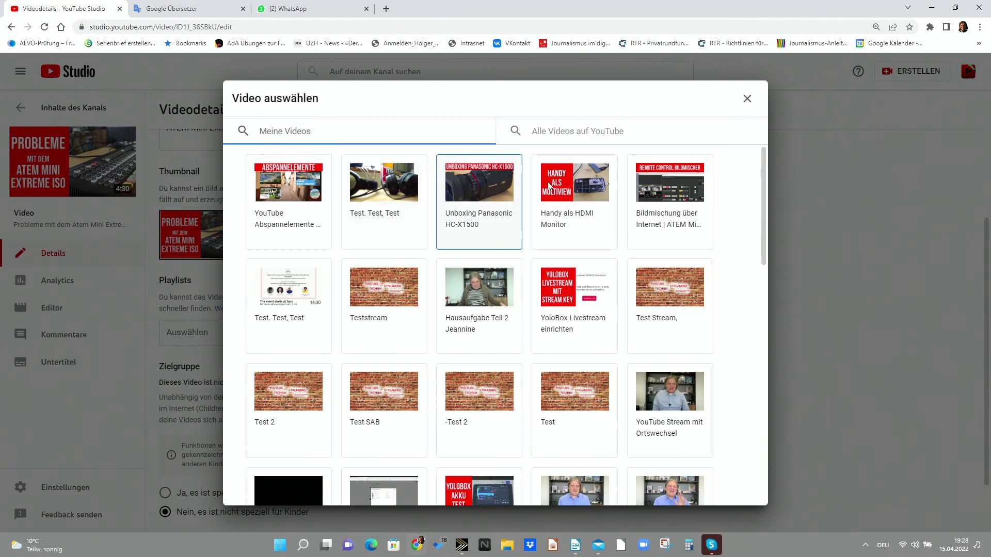
pyautogui.click(586, 190)
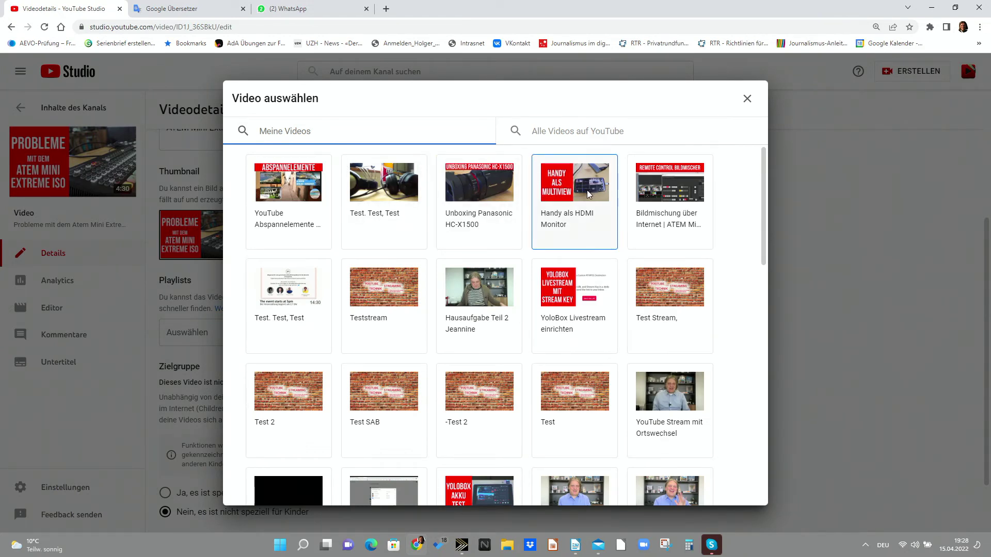
pyautogui.moveTo(313, 423); pyautogui.dragTo(648, 409)
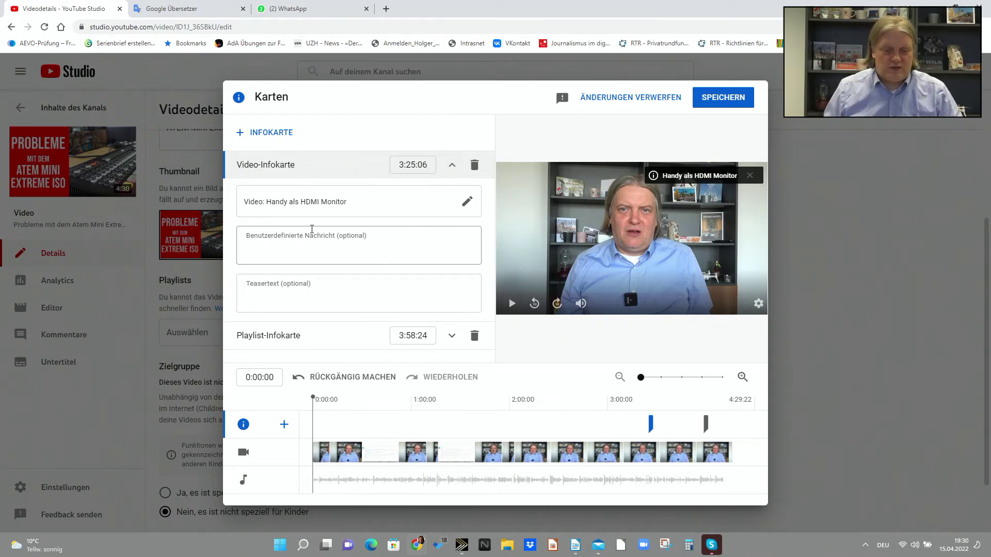
# Step: Search for "So geht you", add a channel card for "So geht YouTube", and move it to 2:55:01 on the timeline
pyautogui.click(240, 134)
pyautogui.click(243, 161)
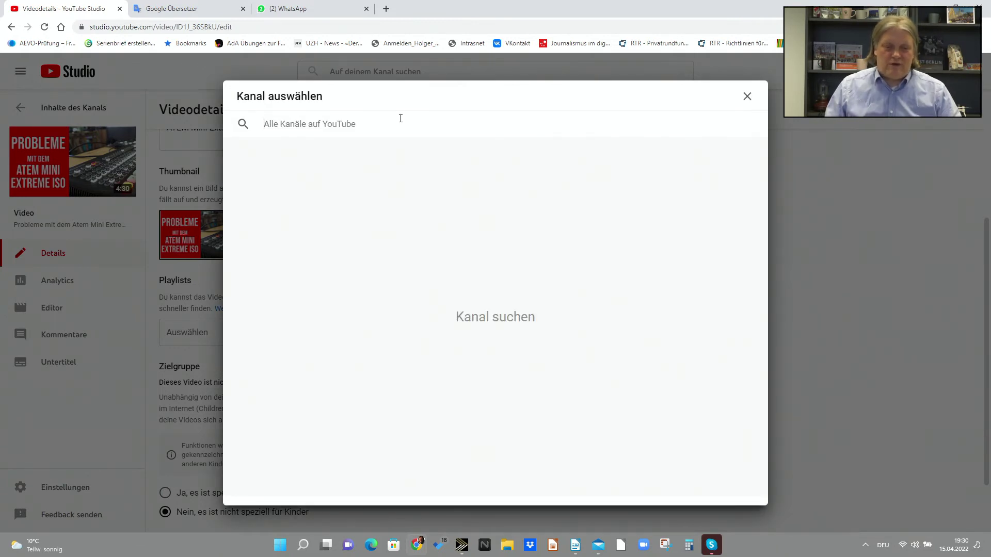
pyautogui.write('So ')
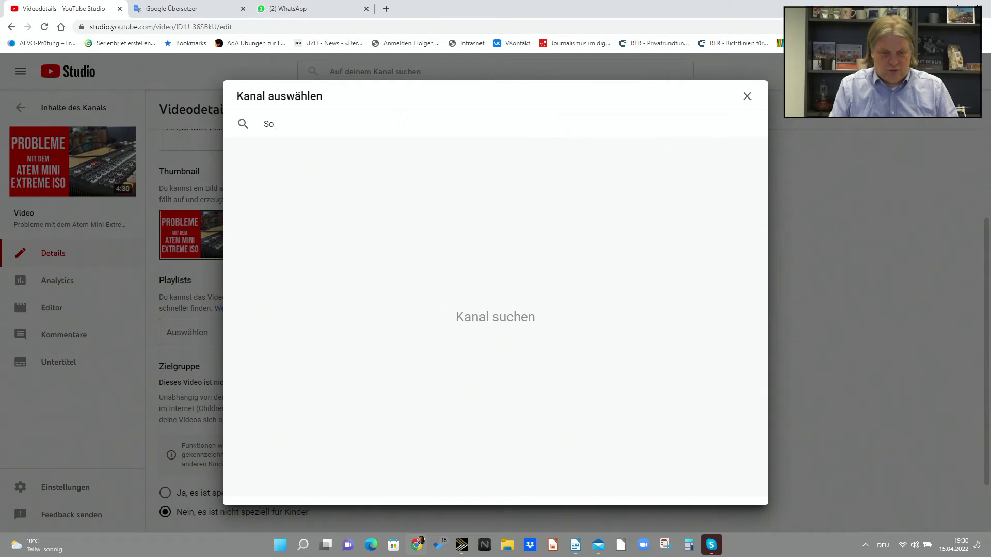
pyautogui.write('geht you')
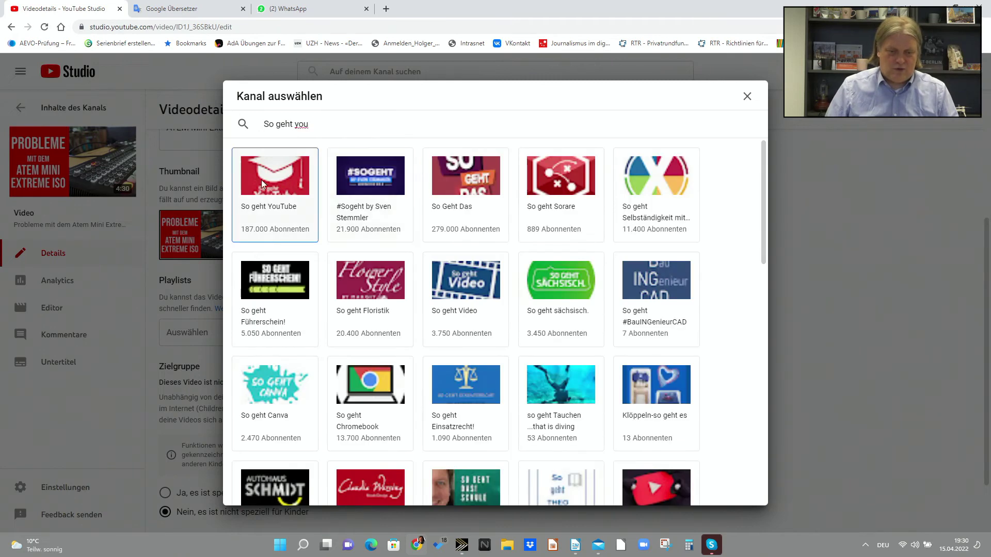
pyautogui.click(256, 181)
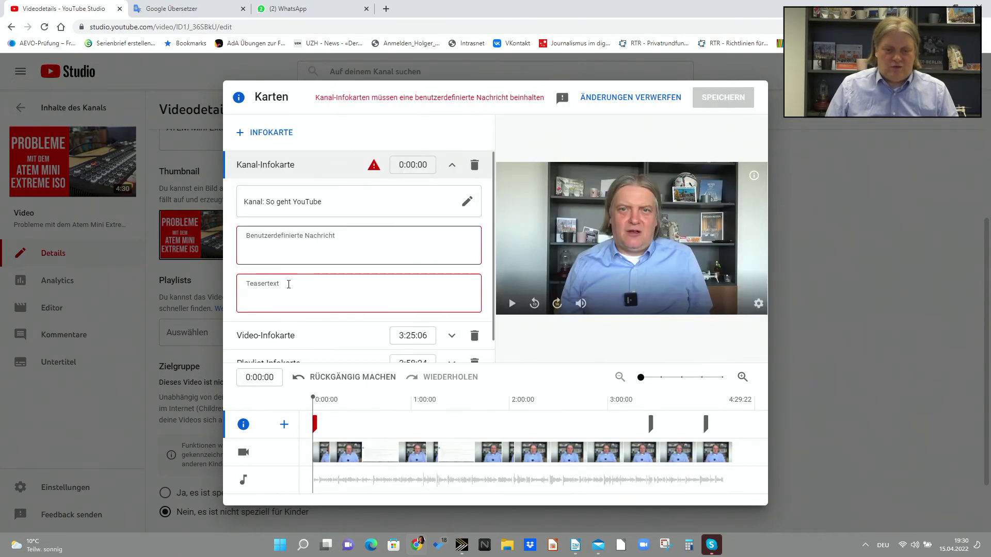
pyautogui.moveTo(314, 423); pyautogui.dragTo(600, 400)
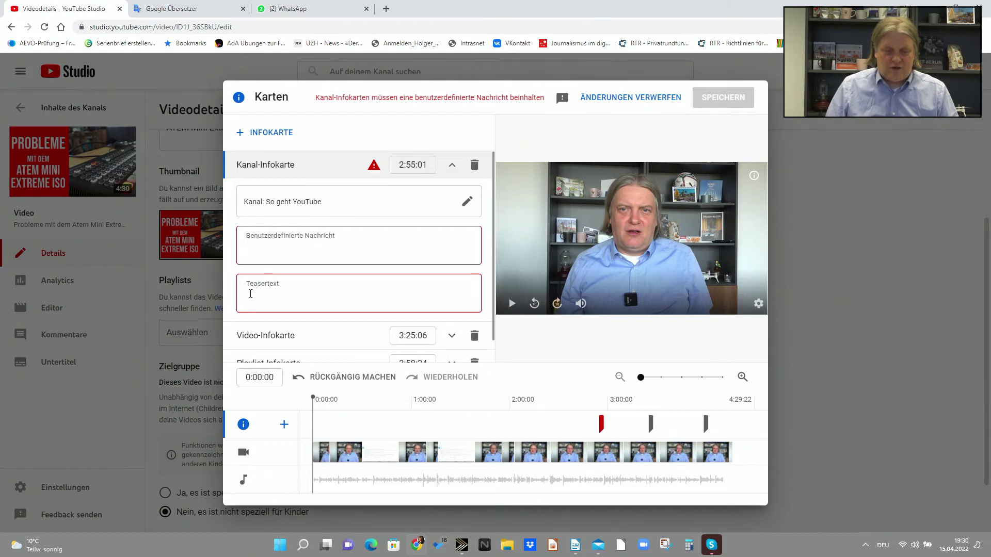
# Step: Give the channel card the teaser text "Schaut mal So geht YouTube rein." and the custom message "Praktische Tipps und mehr."
pyautogui.write('Schaut mal So geht YouT')
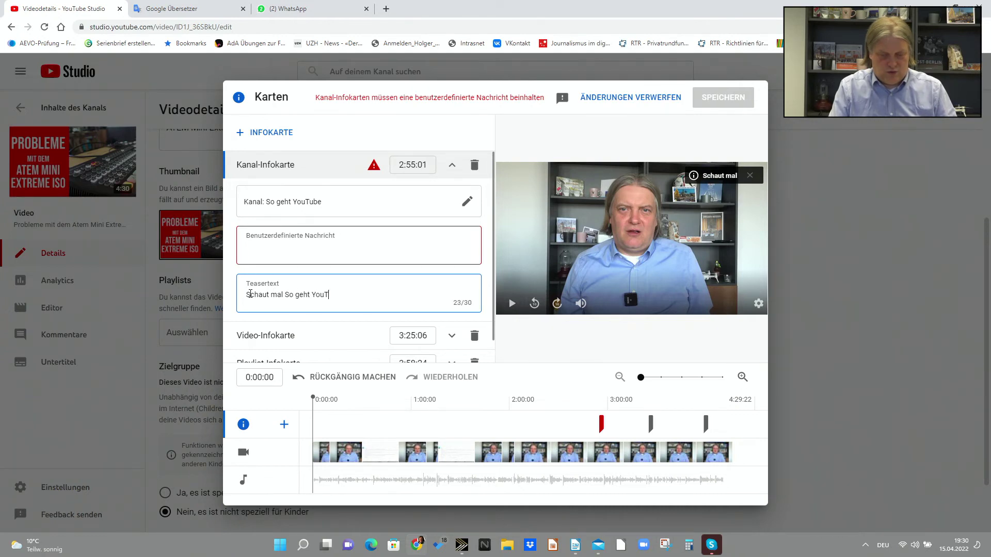
pyautogui.write('ube rein.')
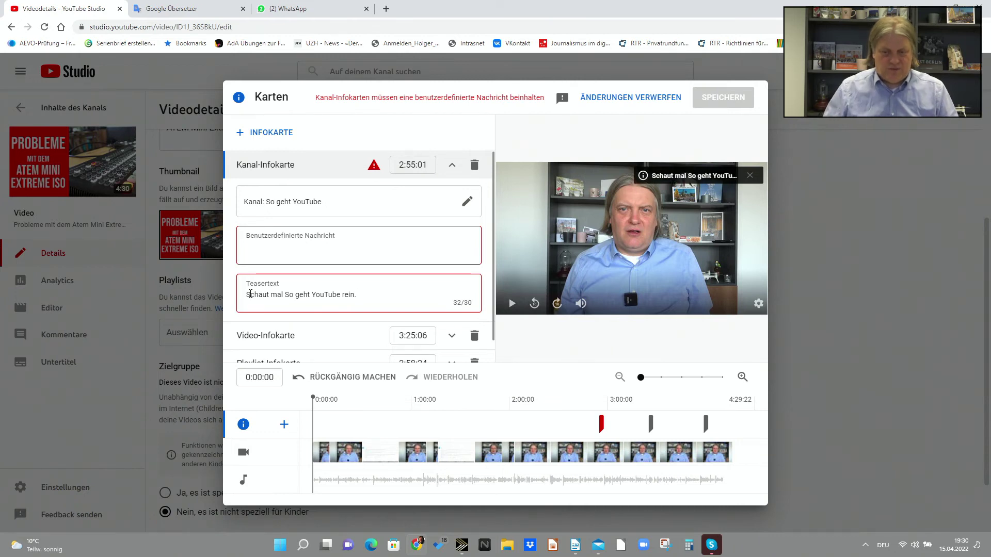
pyautogui.click(274, 260)
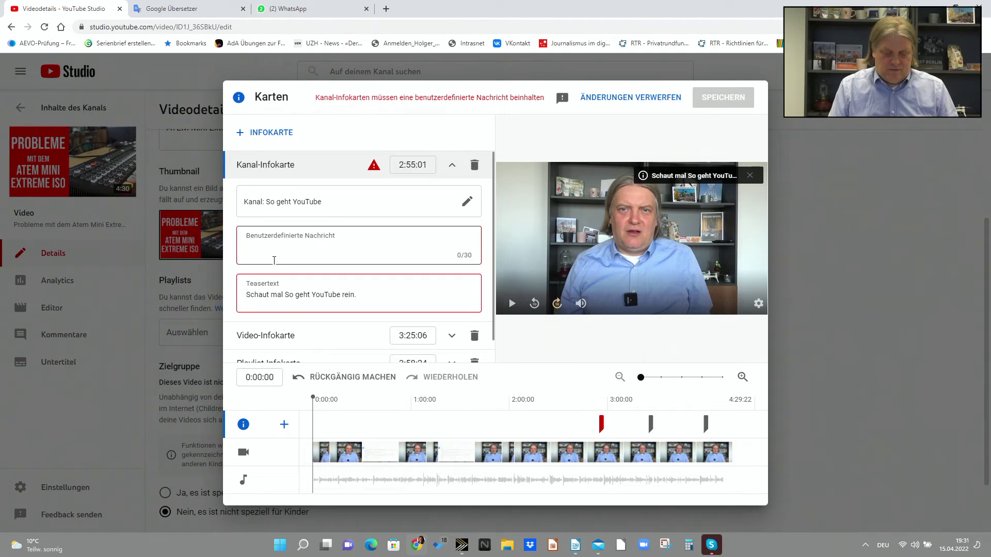
pyautogui.write('Pr')
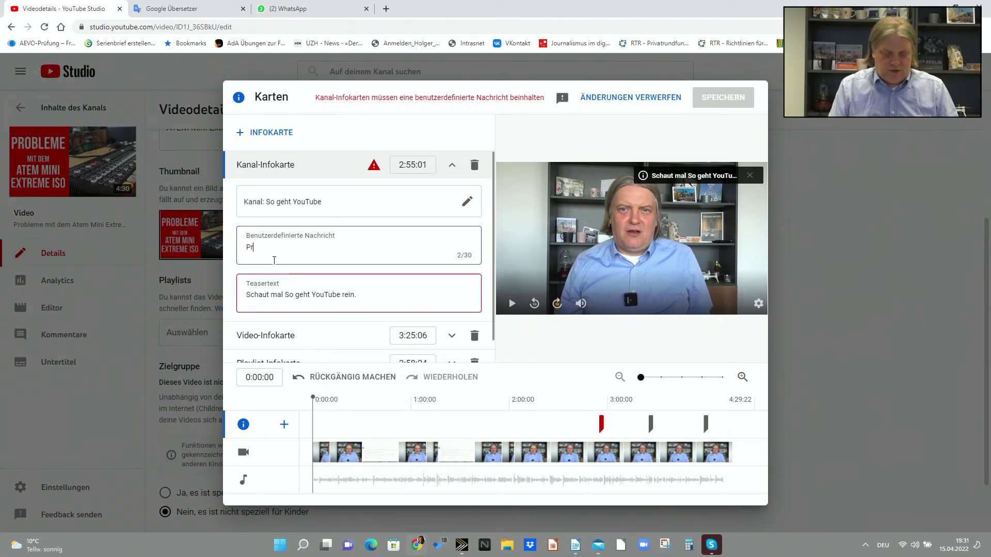
pyautogui.write('aktische Ti')
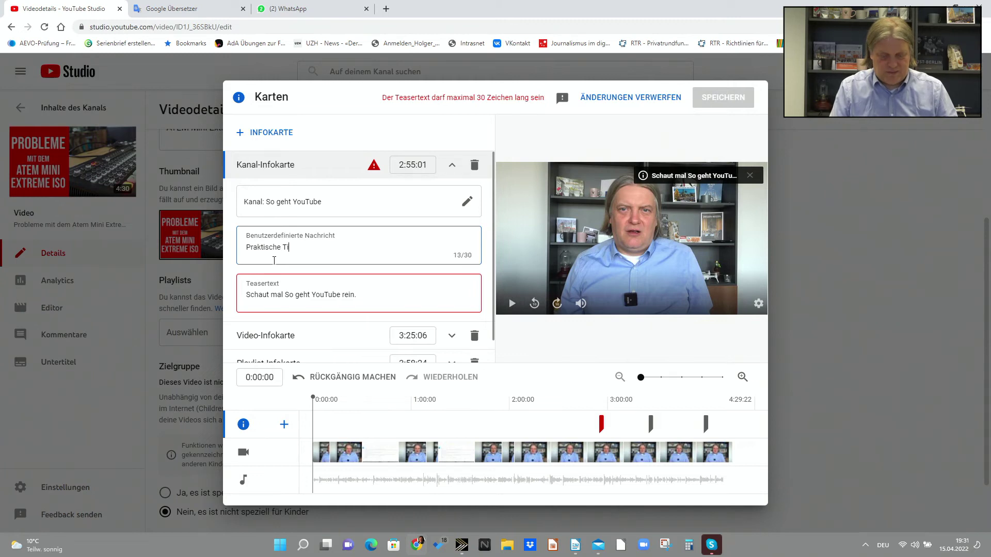
pyautogui.write('pps und mehr')
# Step: Rewrite the channel card's teaser text as "So geht YouTube - Kanaltipp"
pyautogui.click(367, 293)
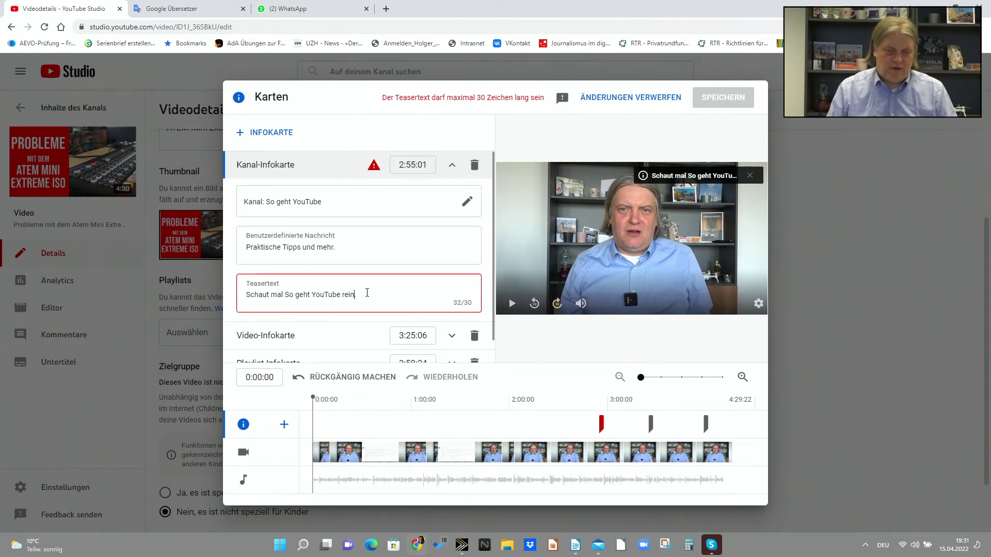
pyautogui.press('Left')
pyautogui.press('Left')
pyautogui.press('Left')
pyautogui.press('Left')
pyautogui.press('Left')
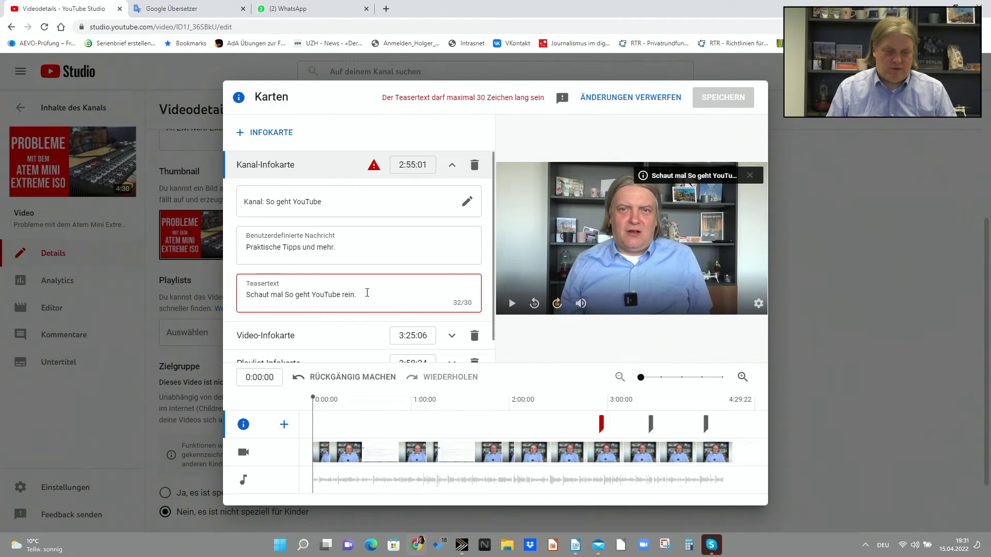
pyautogui.press('BackSpace')
pyautogui.press('End')
pyautogui.press('BackSpace')
pyautogui.press('BackSpace')
pyautogui.press('BackSpace')
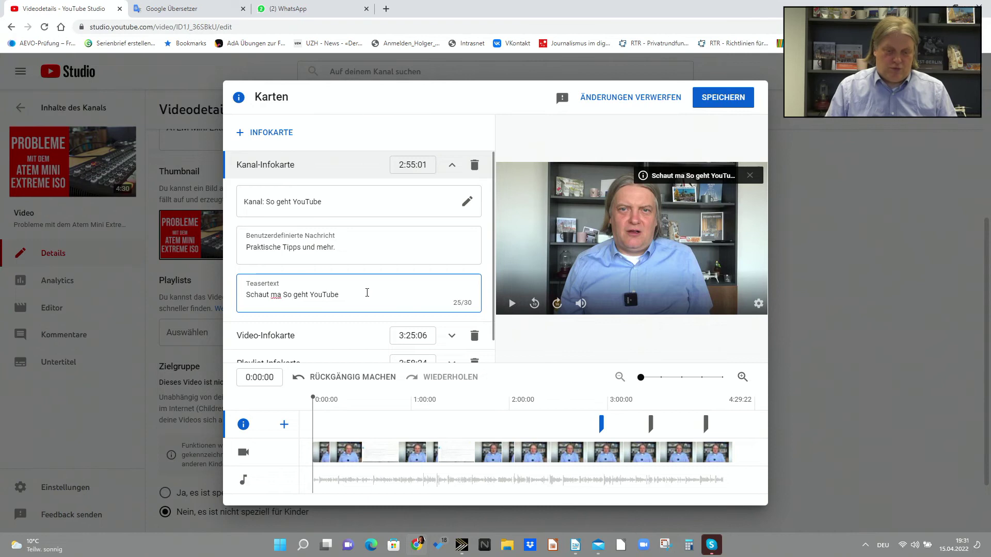
pyautogui.press('Right')
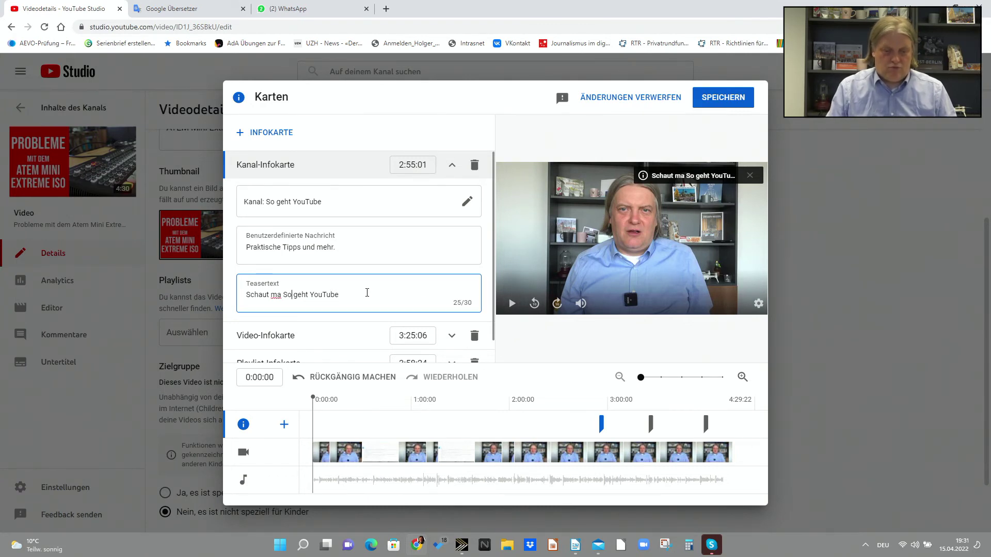
pyautogui.press('BackSpace')
pyautogui.press('BackSpace')
pyautogui.press('BackSpace')
pyautogui.press('BackSpace')
pyautogui.press('BackSpace')
pyautogui.press('BackSpace')
pyautogui.press('BackSpace')
pyautogui.press('BackSpace')
pyautogui.press('BackSpace')
pyautogui.press('BackSpace')
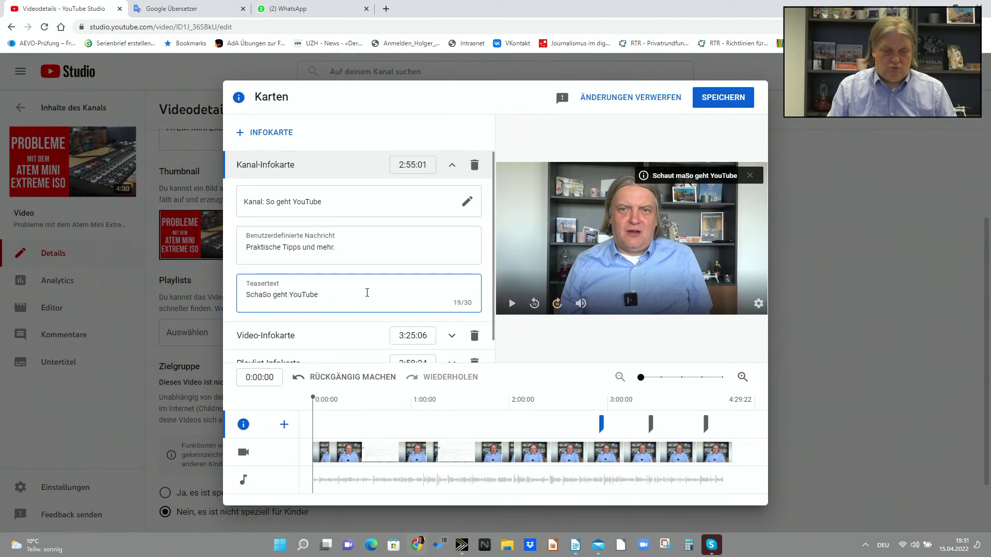
pyautogui.press('Right')
pyautogui.press('Right')
pyautogui.press('Right')
pyautogui.press('Right')
pyautogui.press('Right')
pyautogui.press('Right')
pyautogui.press('Right')
pyautogui.press('Right')
pyautogui.press('Right')
pyautogui.press('Right')
pyautogui.press('Right')
pyautogui.write('- Kanaltipp')
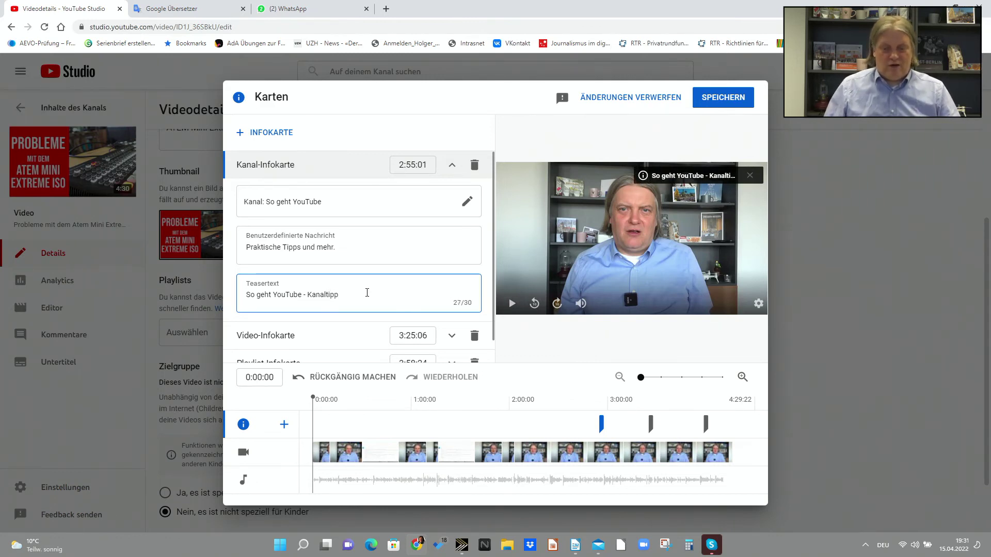
# Step: Shift the channel card to 2:56:11 and the video card to 3:28:10 on the timeline, and save the cards
pyautogui.moveTo(601, 424)
pyautogui.mouseDown()
pyautogui.moveTo(433, 424)
pyautogui.moveTo(604, 422)
pyautogui.mouseUp()
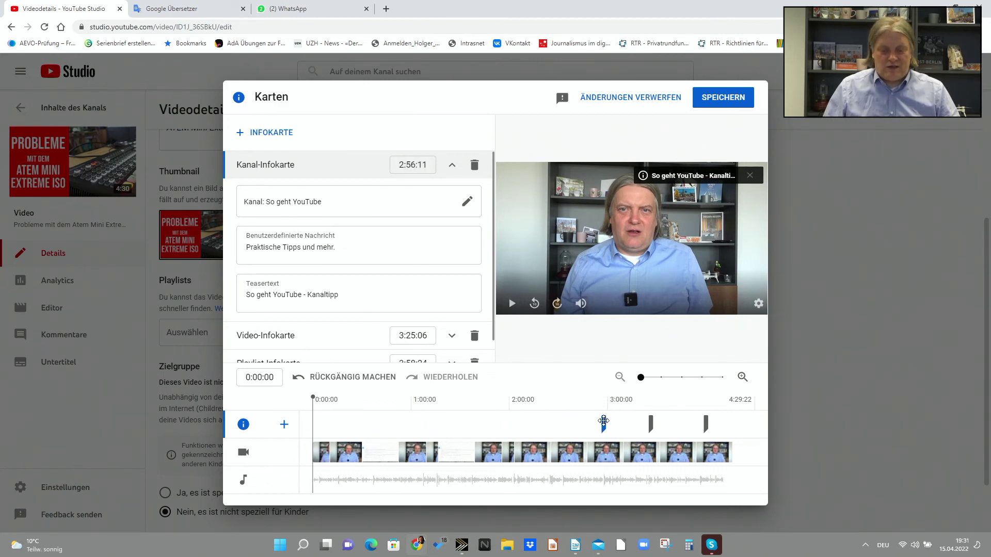
pyautogui.click(652, 424)
pyautogui.moveTo(652, 425); pyautogui.dragTo(657, 425)
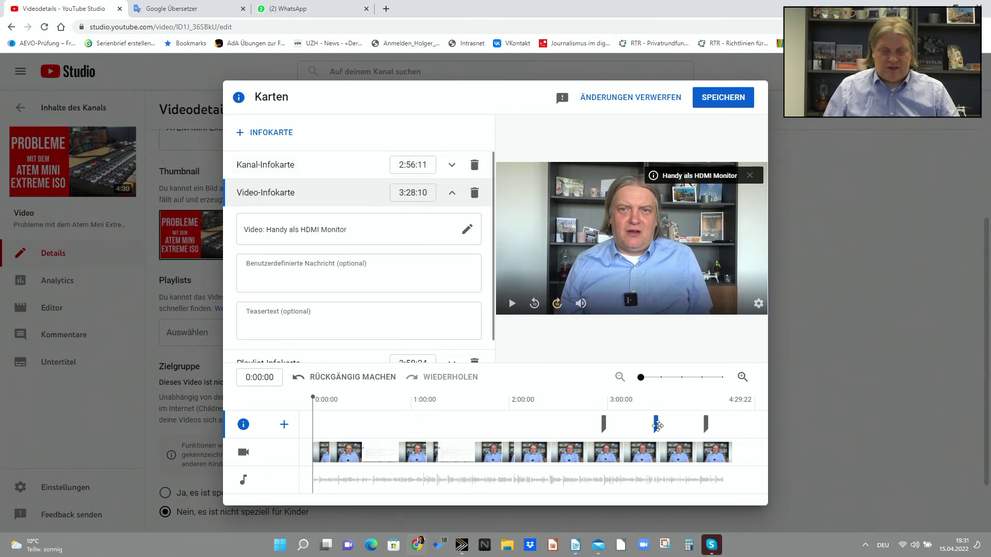
pyautogui.click(723, 98)
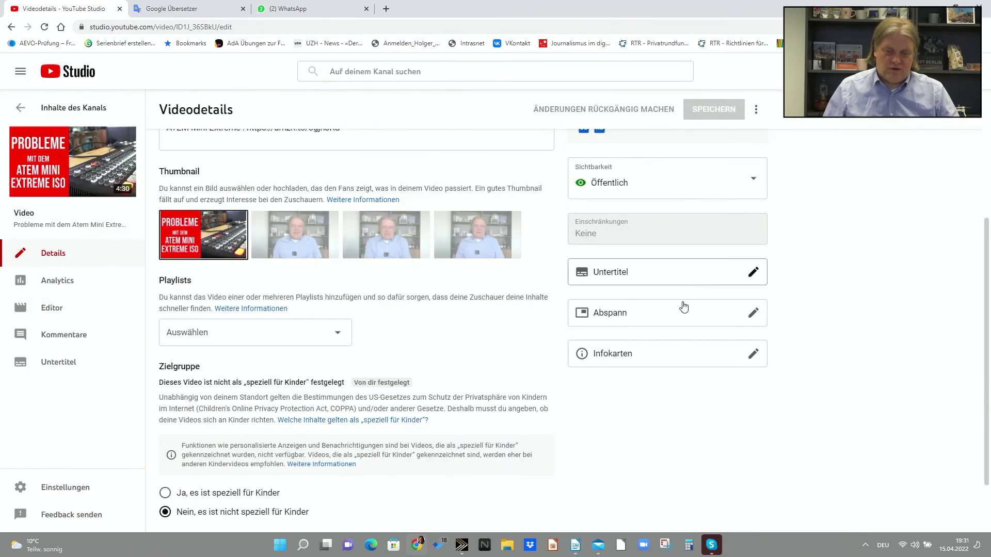
# Step: Reopen the info cards, preview playback from just before the channel card and just before the video card, and close the card editor
pyautogui.click(625, 352)
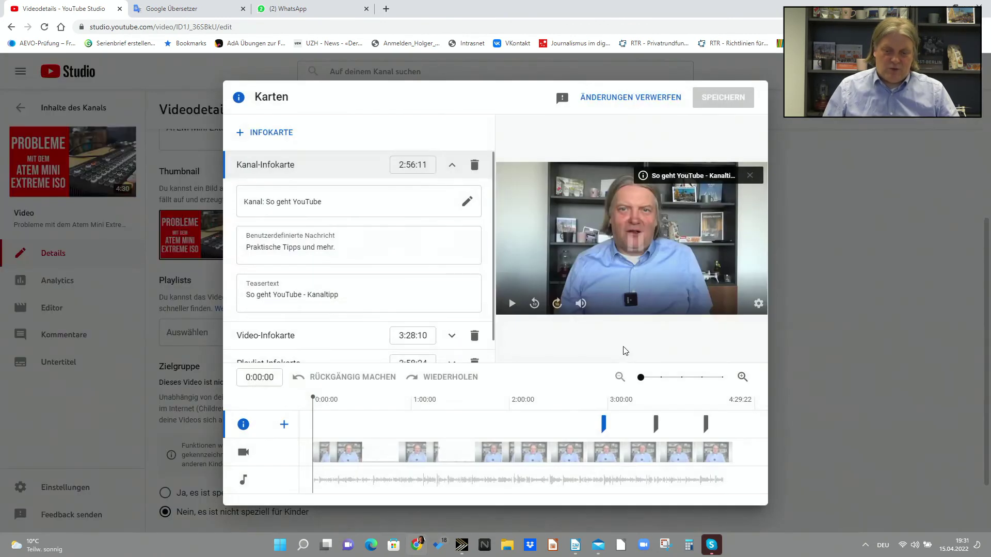
pyautogui.click(587, 415)
pyautogui.click(511, 305)
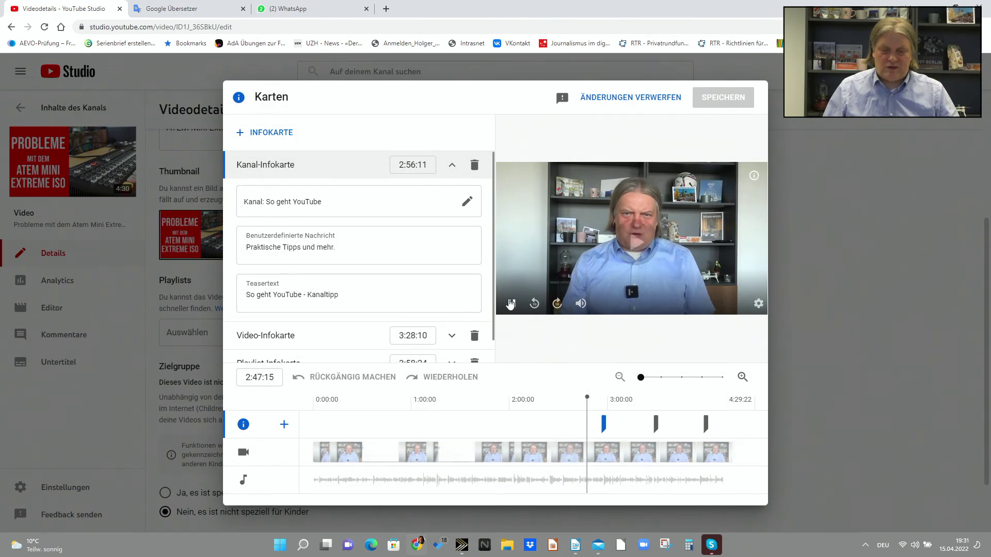
pyautogui.moveTo(582, 304)
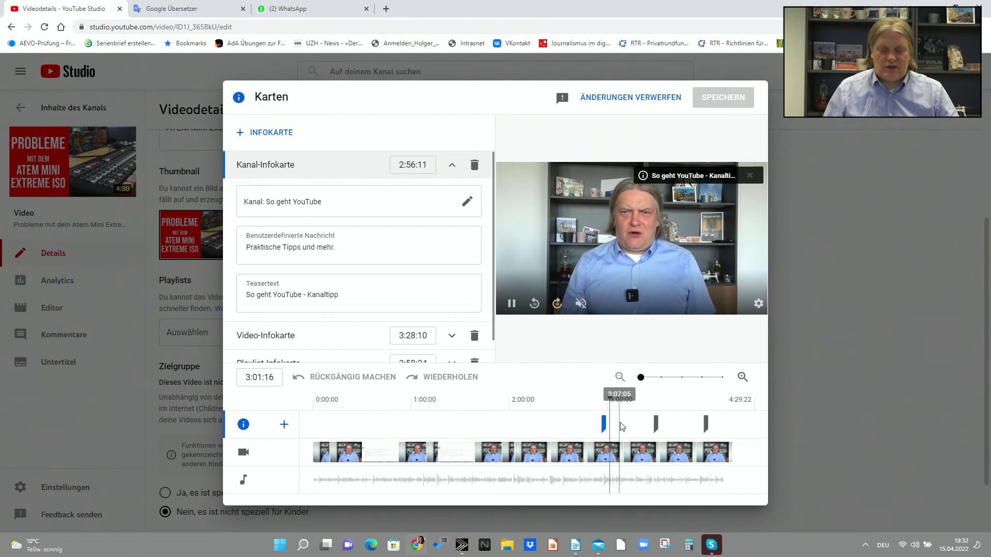
pyautogui.click(644, 429)
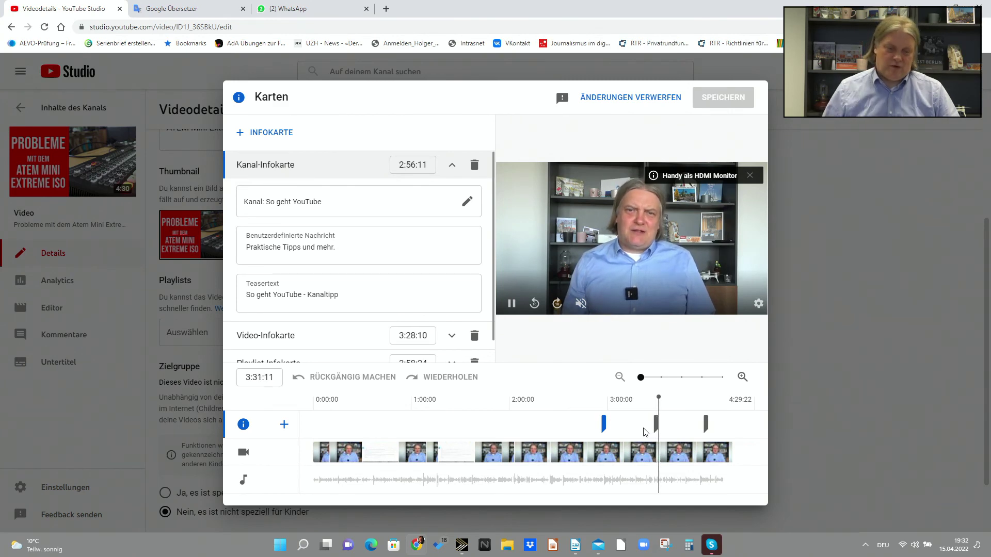
pyautogui.click(625, 101)
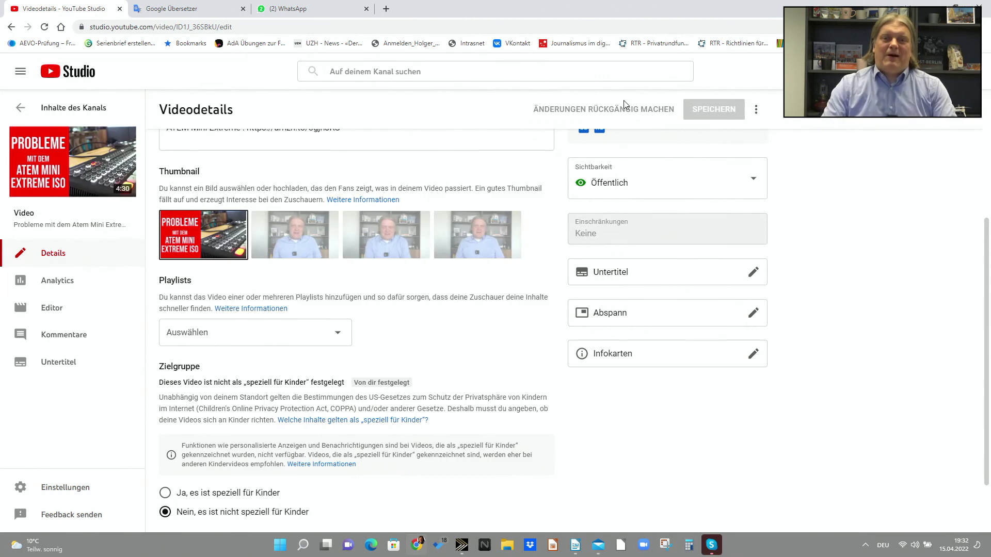